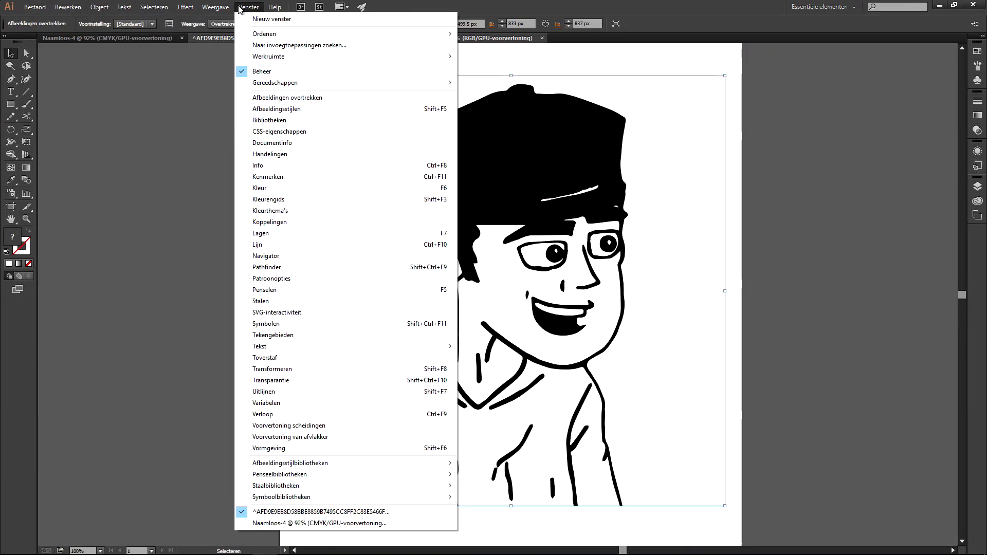
Retrace the character image with the high-colour preset (Veel kleur) and set the noise to 1 px.
click(846, 173)
click(861, 174)
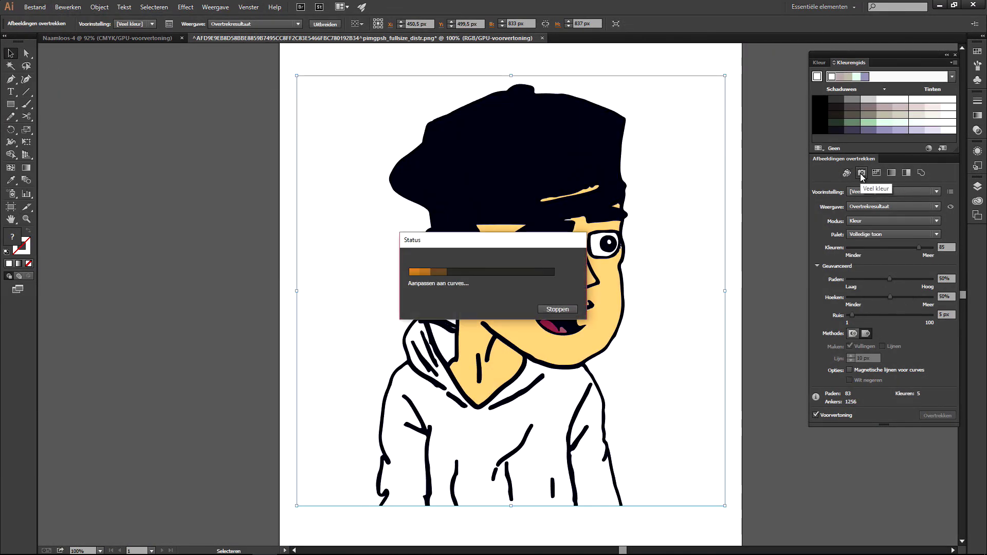
drag(851, 315, 846, 316)
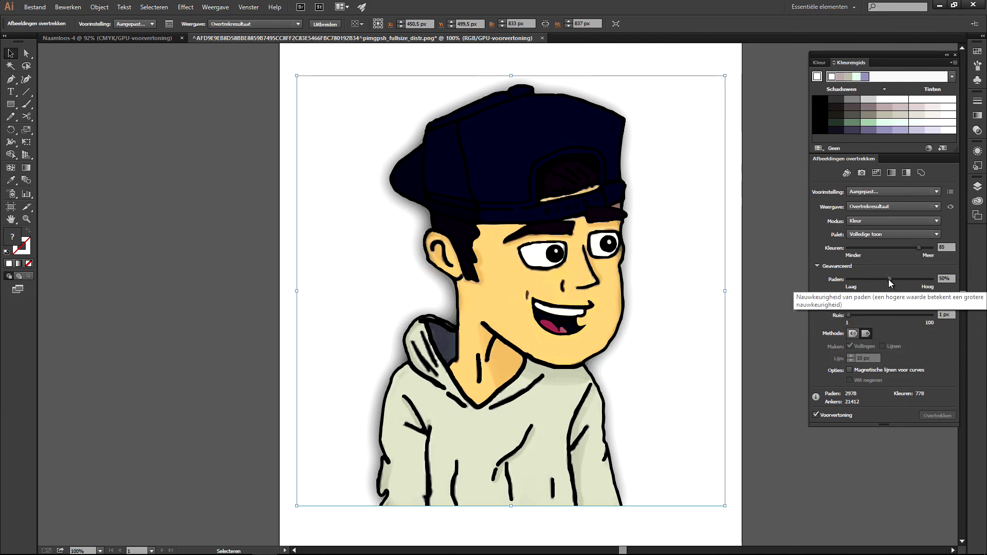
Set the tracing's paths to 37%, corners to 39% and colours to 44.
drag(889, 279, 883, 279)
drag(919, 247, 903, 248)
drag(883, 280, 881, 295)
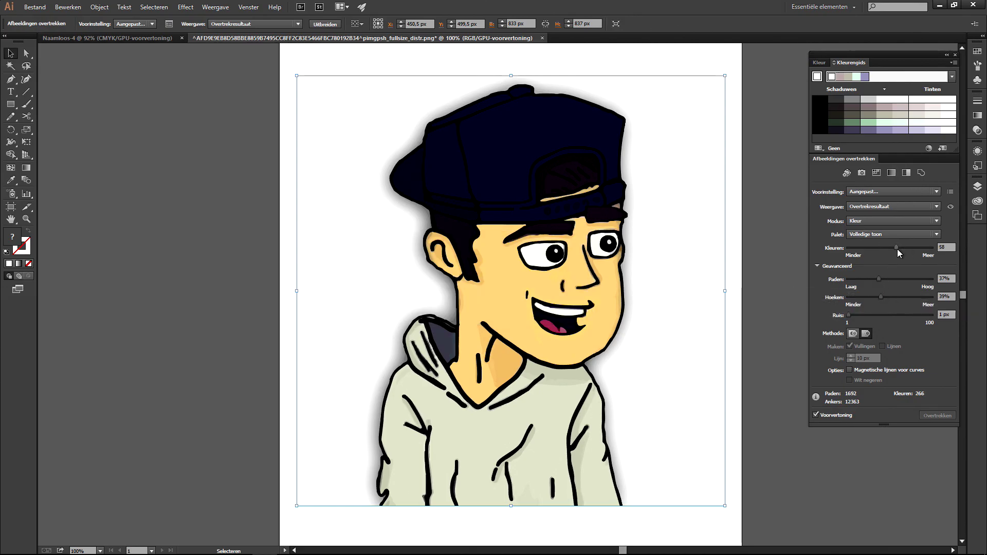
drag(897, 249, 890, 245)
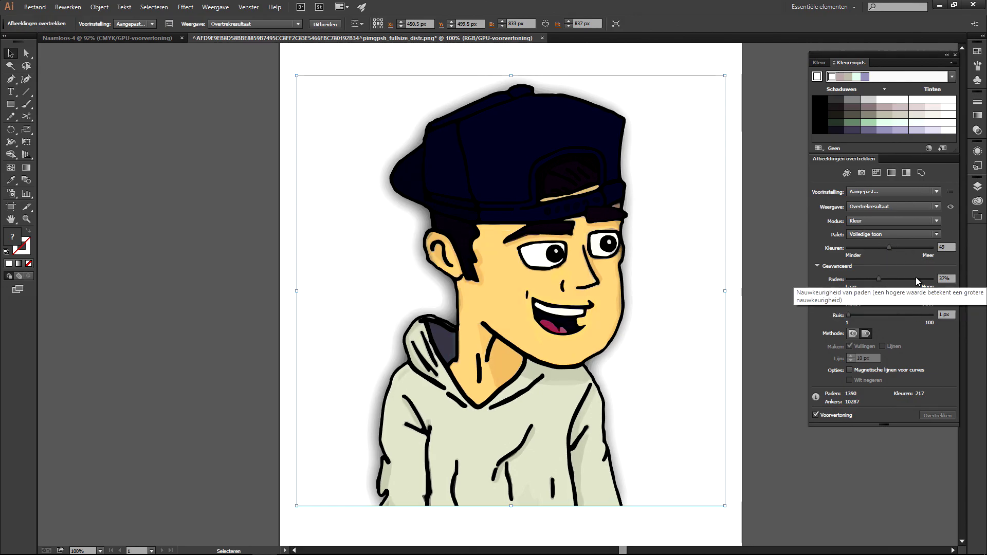
drag(889, 248, 887, 249)
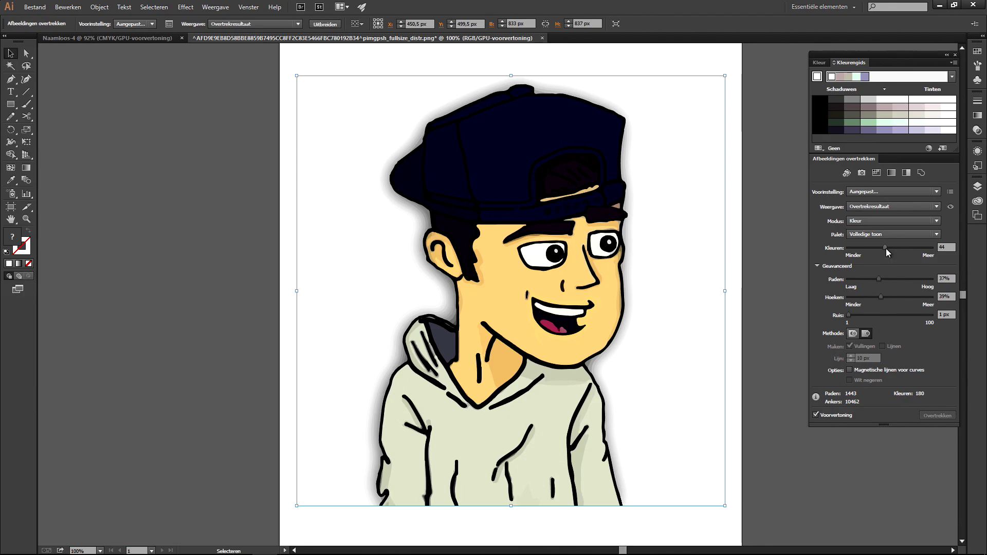
Expand the traced character image into editable vector paths.
click(99, 6)
mouse_move(192, 293)
click(286, 329)
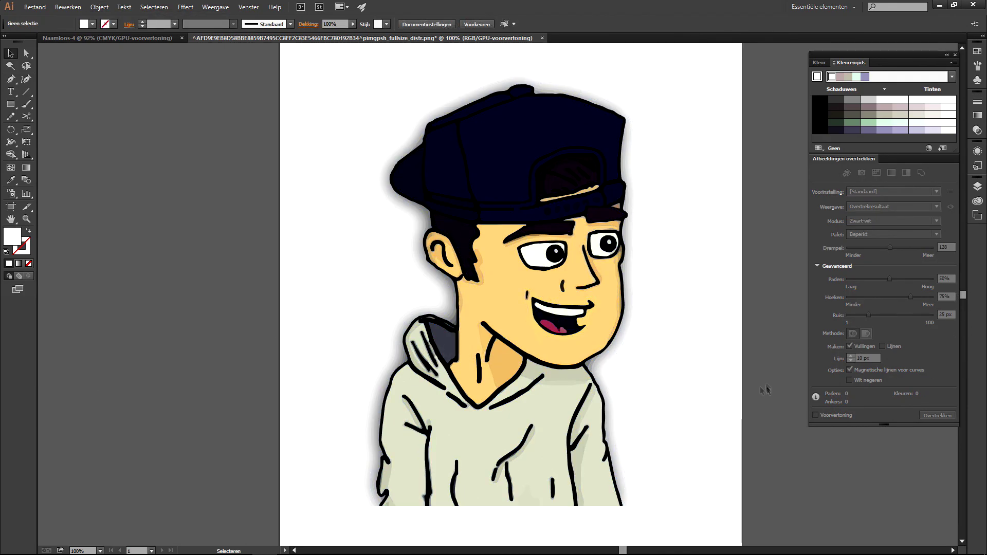
Hide the character's large black outline path in the layer list.
click(977, 186)
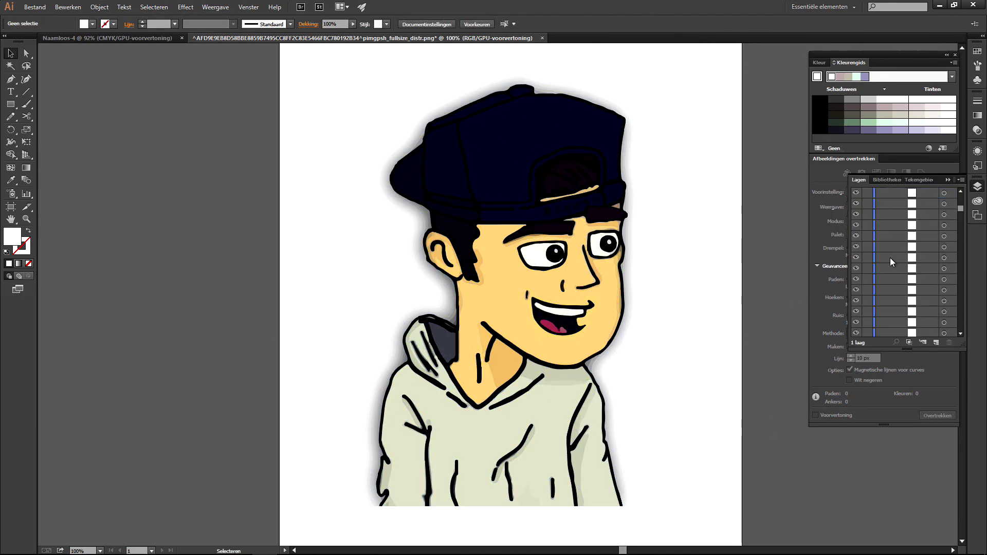
scroll(891, 262, down, 10)
click(855, 299)
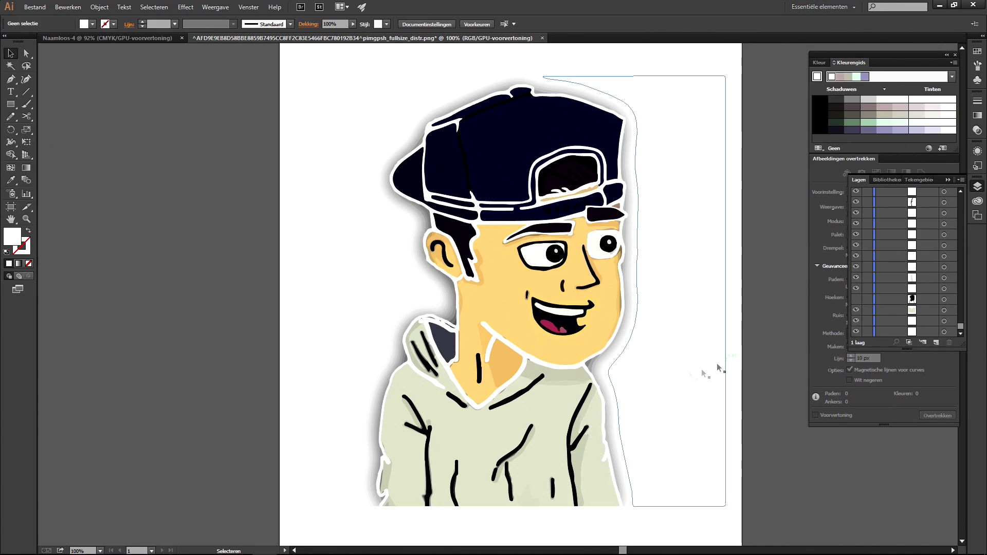
Ungroup the expanded tracing so that its paths can be selected separately.
drag(764, 418, 610, 369)
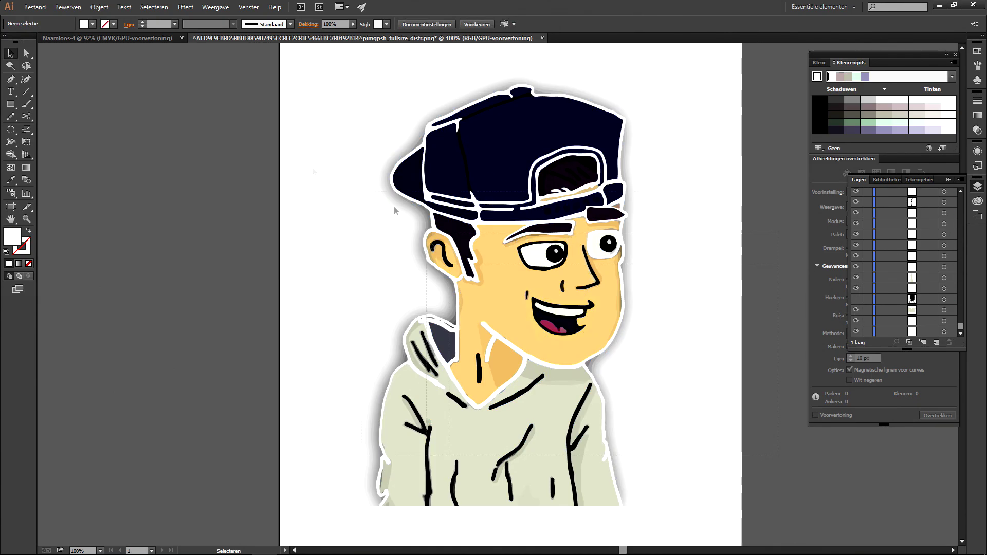
right_click(426, 238)
click(459, 297)
Try to delete the background and shadow paths beside the character's face, undo that, and show the black outline again.
click(794, 436)
drag(763, 438, 607, 373)
key(Delete)
key(ctrl+z)
click(856, 299)
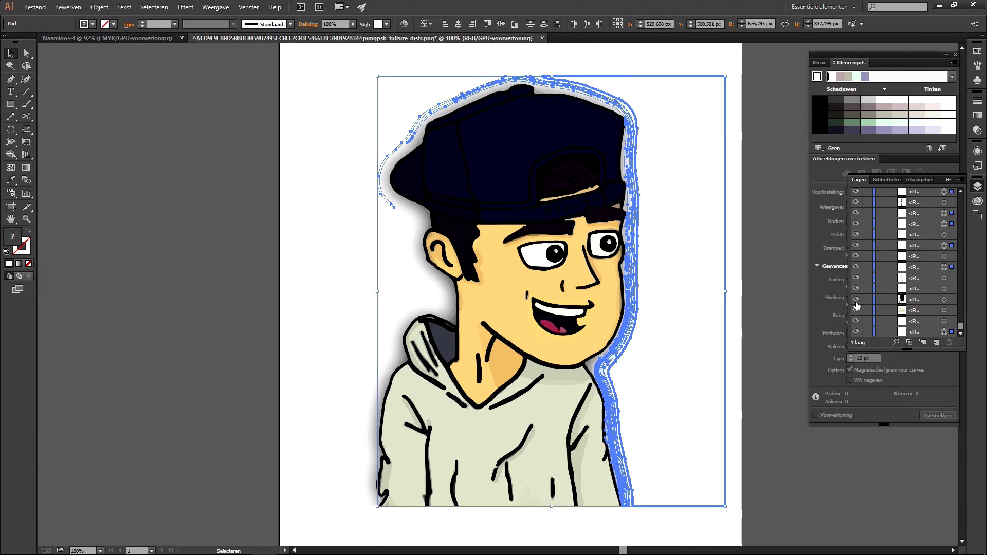
Delete the white background and grey shadow paths in front of the face and shoulder and behind the character.
click(650, 377)
drag(596, 365, 597, 366)
click(650, 379)
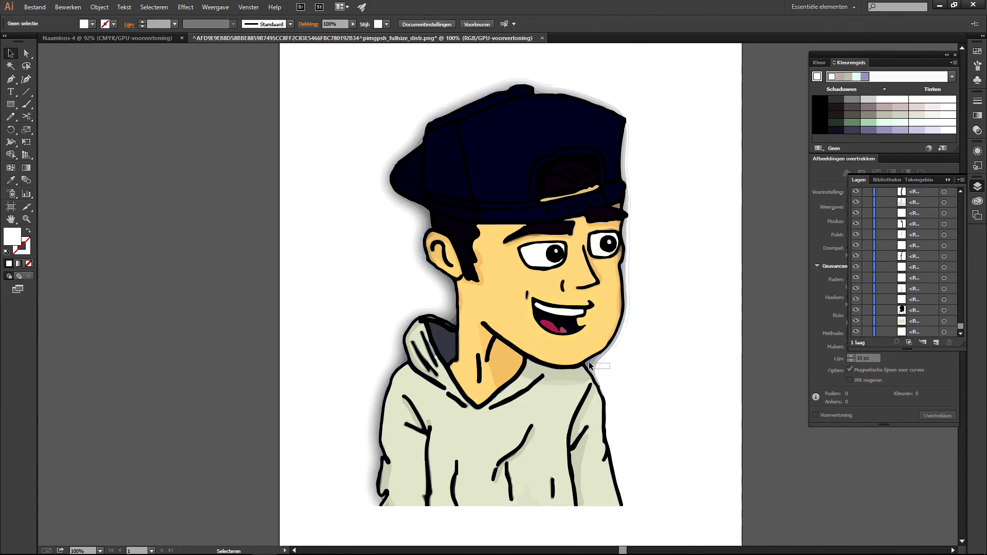
click(306, 333)
key(Delete)
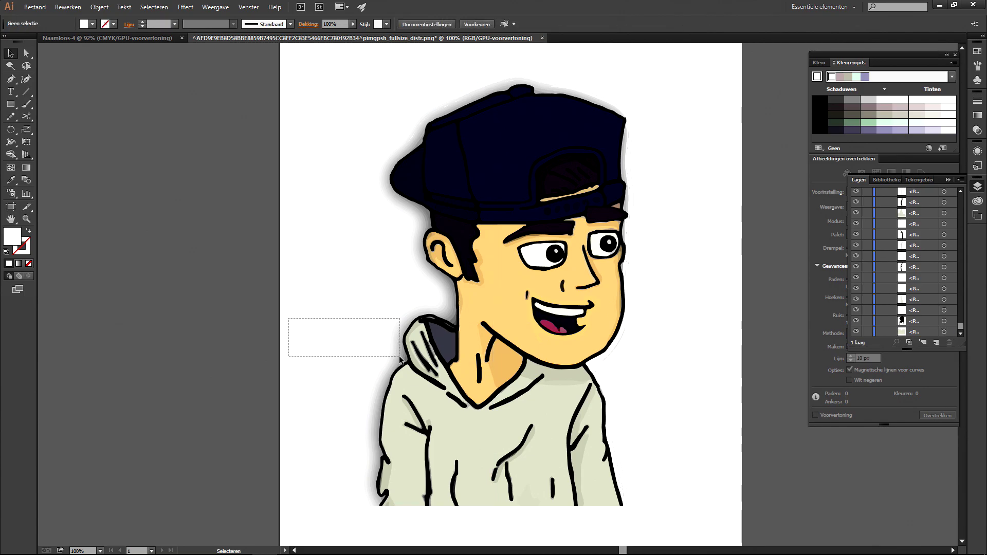
Delete the grey shadow paths along the hood and the back sleeve.
drag(399, 356, 400, 356)
click(370, 378)
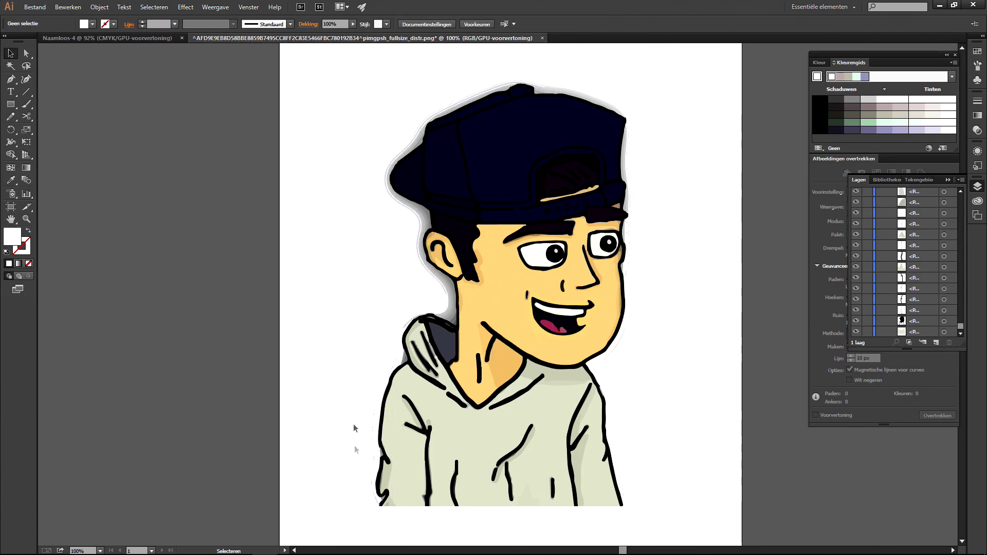
drag(375, 473, 374, 473)
click(368, 500)
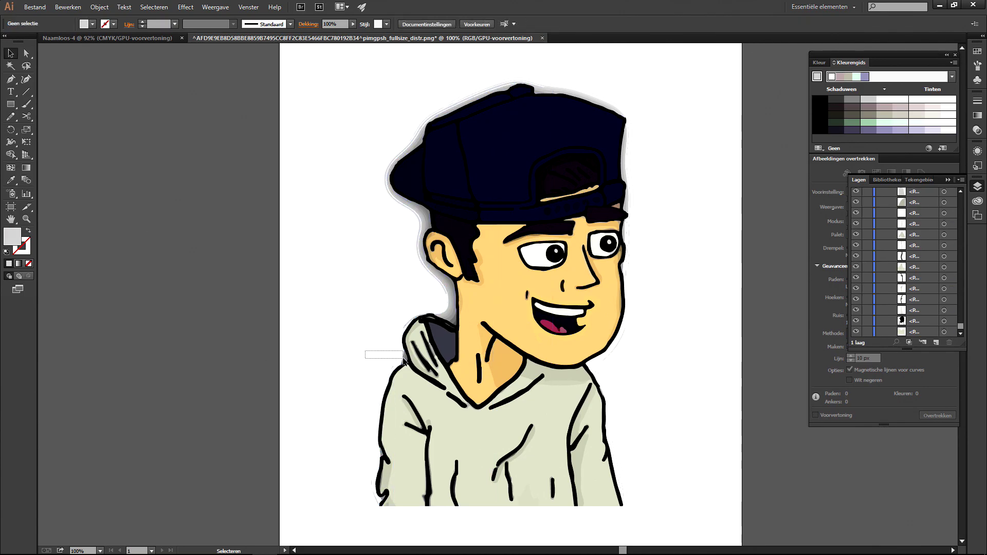
drag(407, 362, 407, 362)
drag(364, 351, 394, 368)
key(Delete)
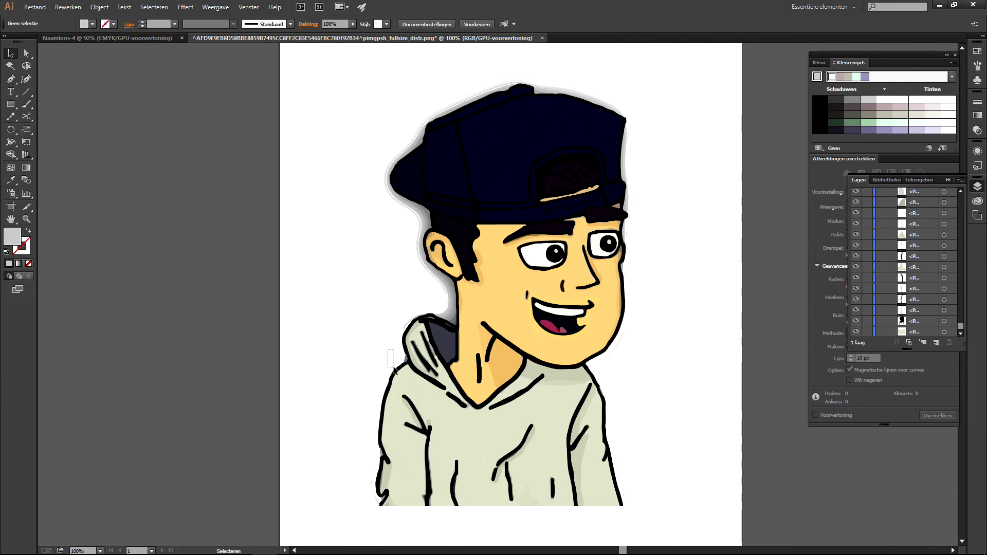
Delete the shadow paths around the cap's brim, the ear and the back of the neck.
click(415, 133)
key(Delete)
drag(455, 304, 456, 306)
key(Delete)
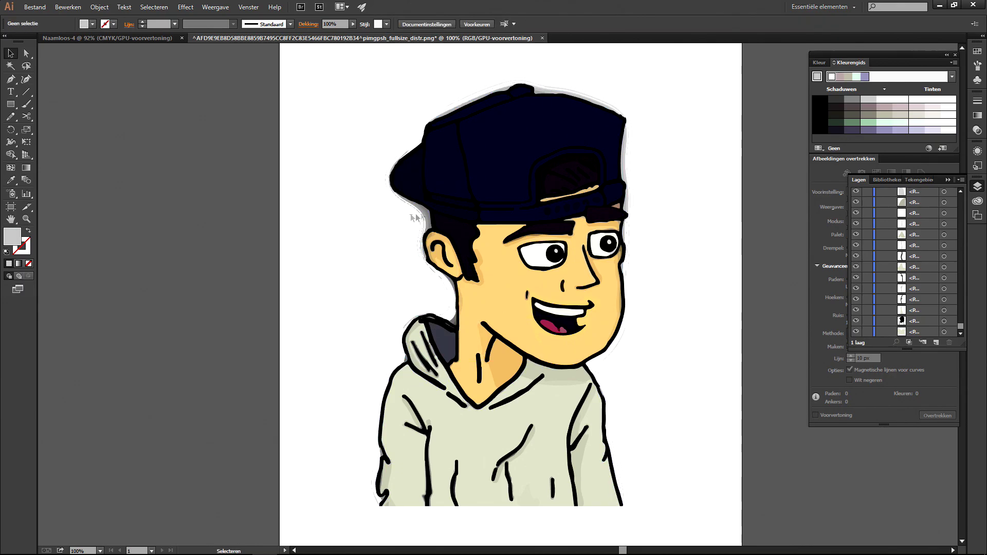
click(428, 218)
key(Delete)
click(414, 213)
key(Delete)
Try to delete the shadow strip beside the cap above the face, and undo the removals.
drag(686, 173, 621, 157)
key(Delete)
key(ctrl+z)
click(691, 167)
key(Delete)
click(621, 166)
key(Delete)
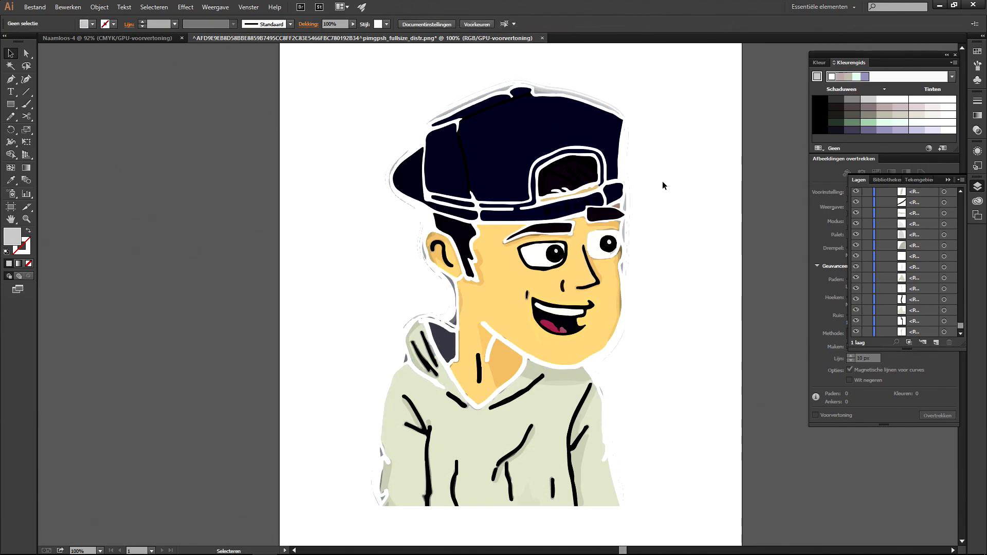
key(ctrl+z)
click(662, 184)
Delete the shadow paths beside and above the cap and next to the lower front sleeve.
click(624, 165)
key(Delete)
click(541, 91)
key(Delete)
drag(458, 75, 479, 108)
key(Delete)
drag(630, 480, 619, 502)
key(Delete)
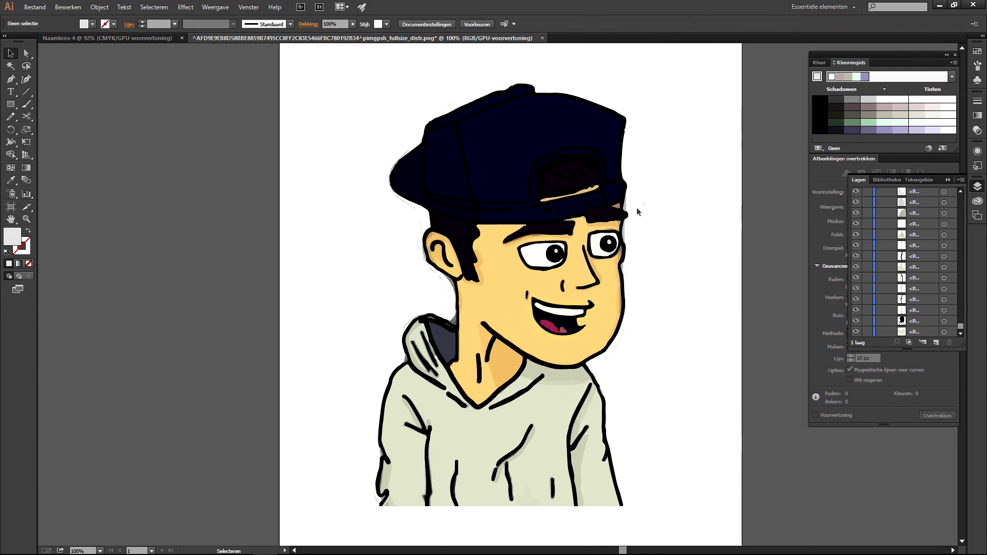
Delete the shadow fragments beside the eye, at the back of the neck and around the hood.
click(624, 231)
key(Delete)
click(454, 301)
key(Delete)
key(ctrl+z)
click(452, 320)
key(Delete)
click(403, 351)
key(Delete)
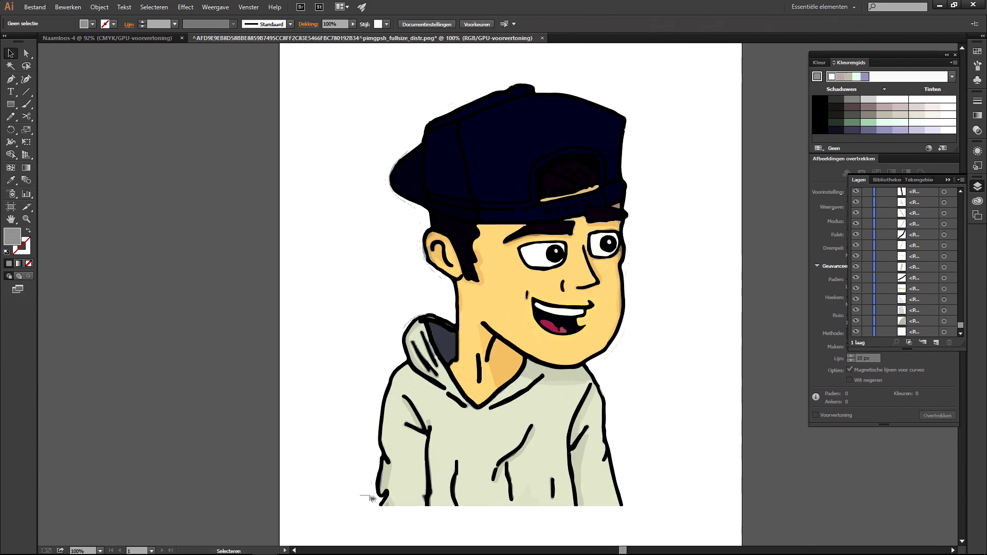
Delete the leftover fragments by the back sleeve's cuff and beside the jaw.
click(372, 498)
key(Delete)
drag(627, 345, 611, 355)
key(Delete)
Delete the leftover fragments above the cap, under its brim and behind the ear.
click(485, 87)
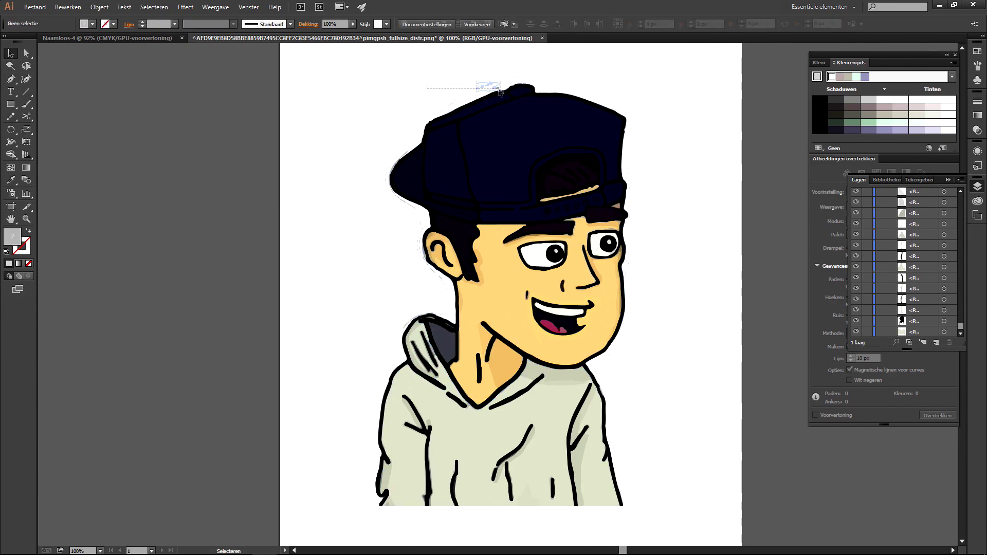
key(Delete)
click(413, 205)
key(Delete)
click(421, 228)
key(Delete)
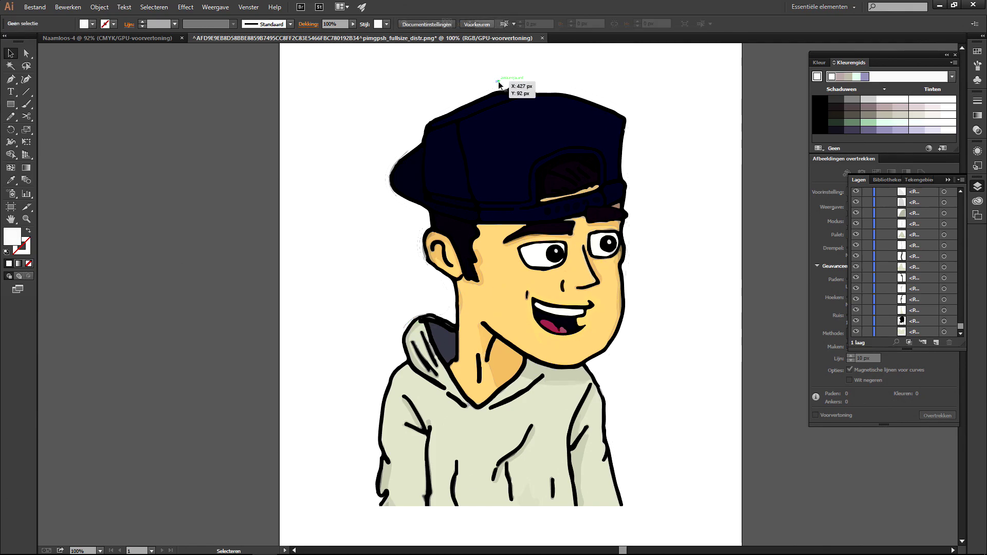
Delete the small shadow fragments along the cap's sloping edge and around its brim.
key(z)
click(553, 404)
key(v)
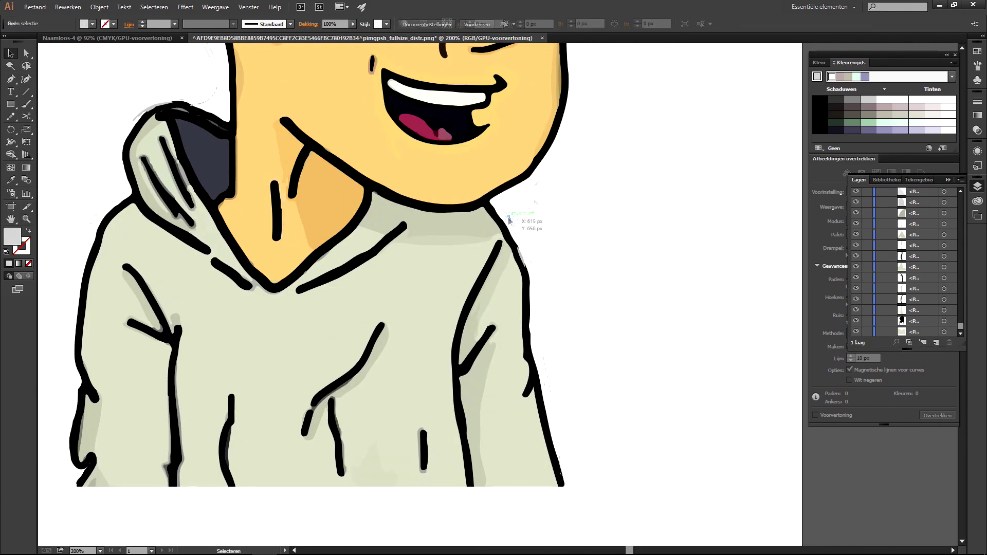
scroll(578, 303, up, 10)
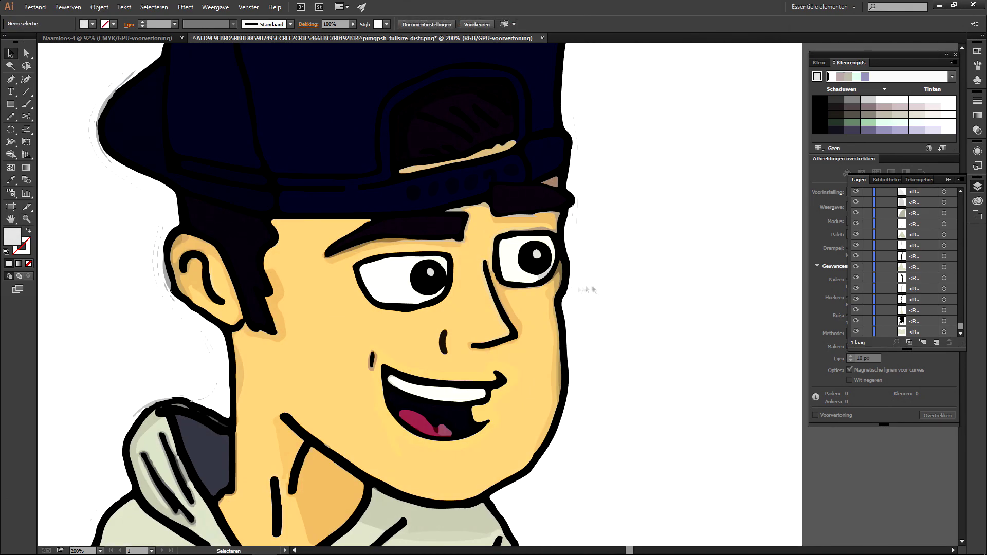
scroll(576, 206, up, 4)
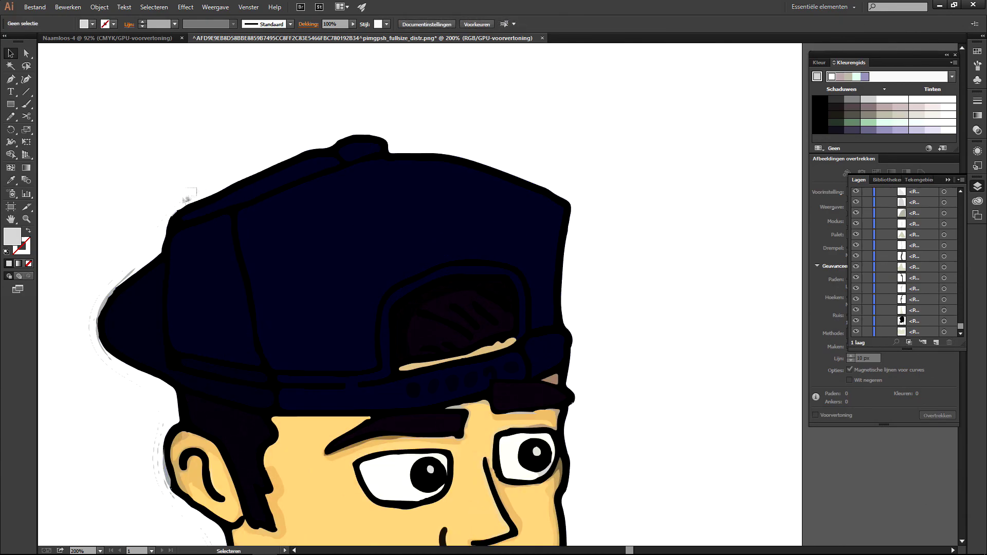
click(129, 274)
key(Delete)
click(91, 319)
scroll(210, 171, left, 10)
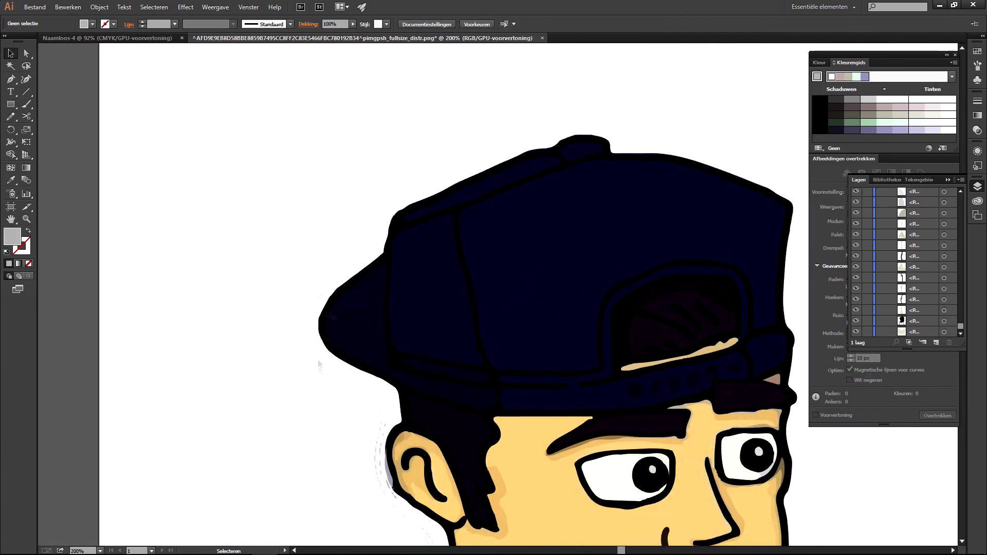
Delete the remaining shadow fragments around the ear, behind the neck and along the hood.
scroll(383, 428, down, 5)
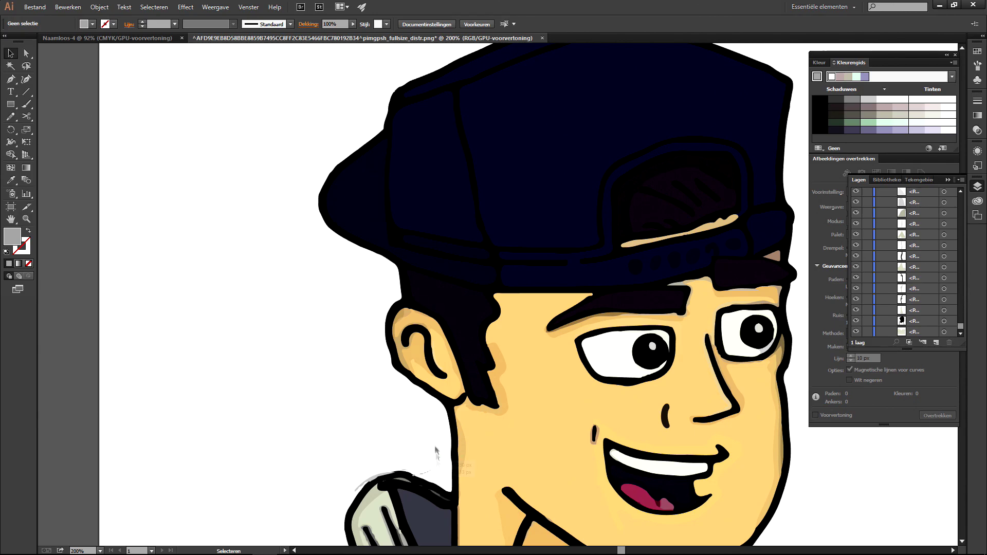
scroll(318, 443, down, 5)
scroll(329, 463, down, 6)
drag(319, 450, 323, 522)
click(323, 523)
scroll(323, 523, up, 4)
click(476, 344)
click(287, 283)
click(26, 218)
double_click(23, 221)
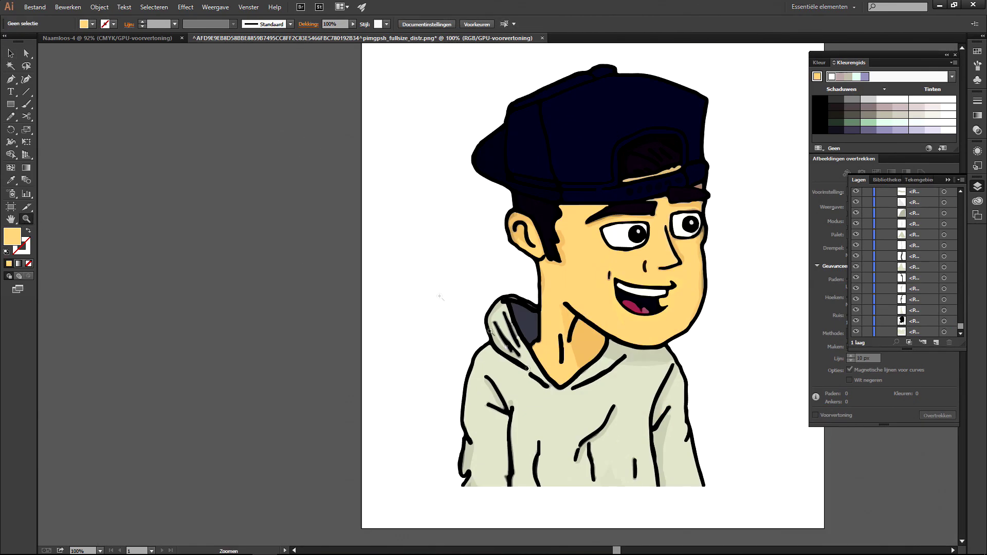
Examine the cap's outline up close for leftover shadow fragments.
drag(617, 550, 625, 550)
click(11, 54)
drag(739, 508, 139, 52)
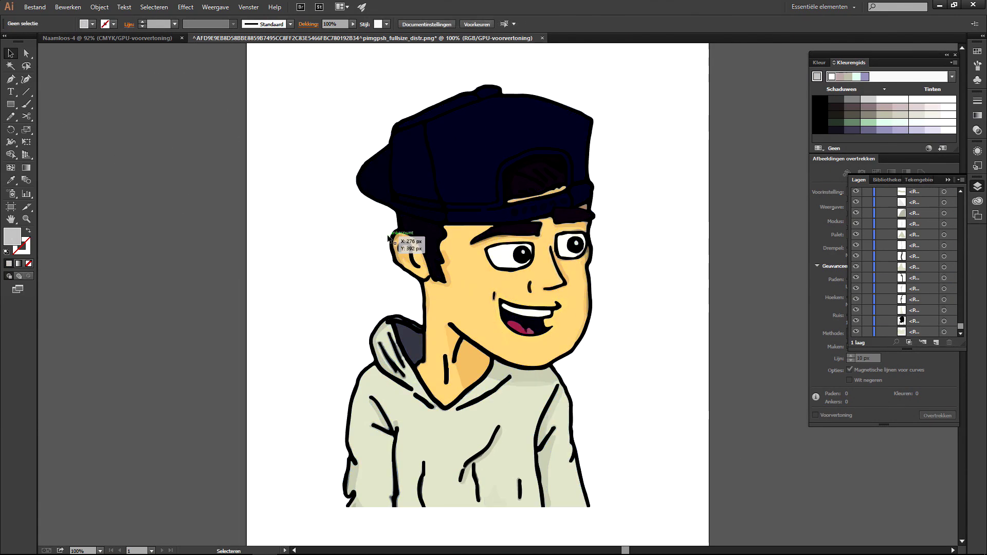
drag(365, 203, 347, 197)
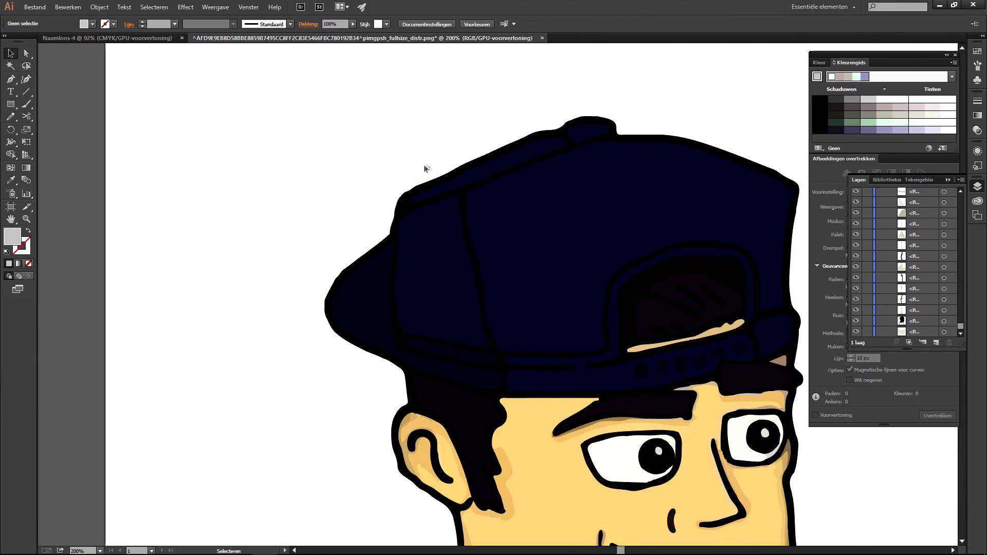
click(431, 186)
click(407, 181)
key(z)
click(414, 197)
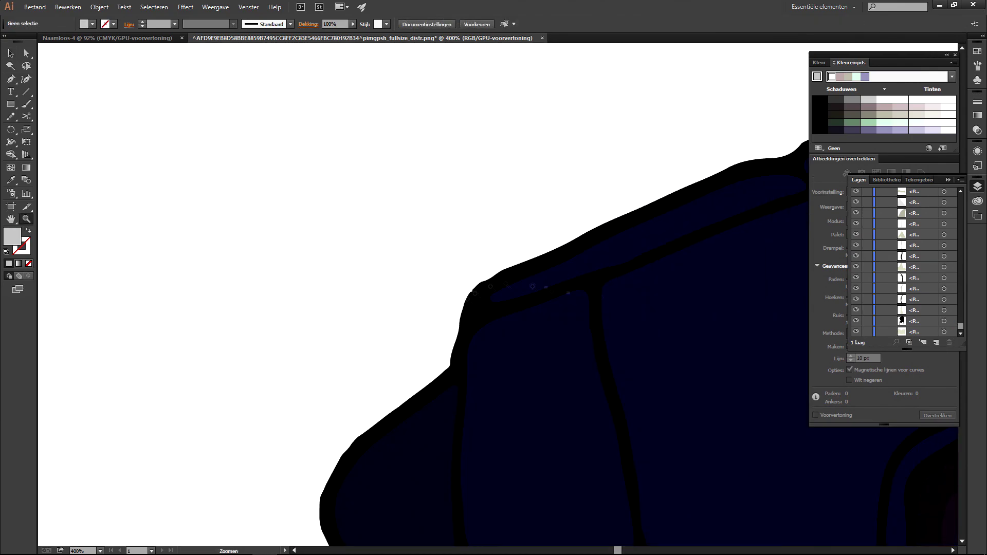
click(466, 301)
key(v)
click(526, 262)
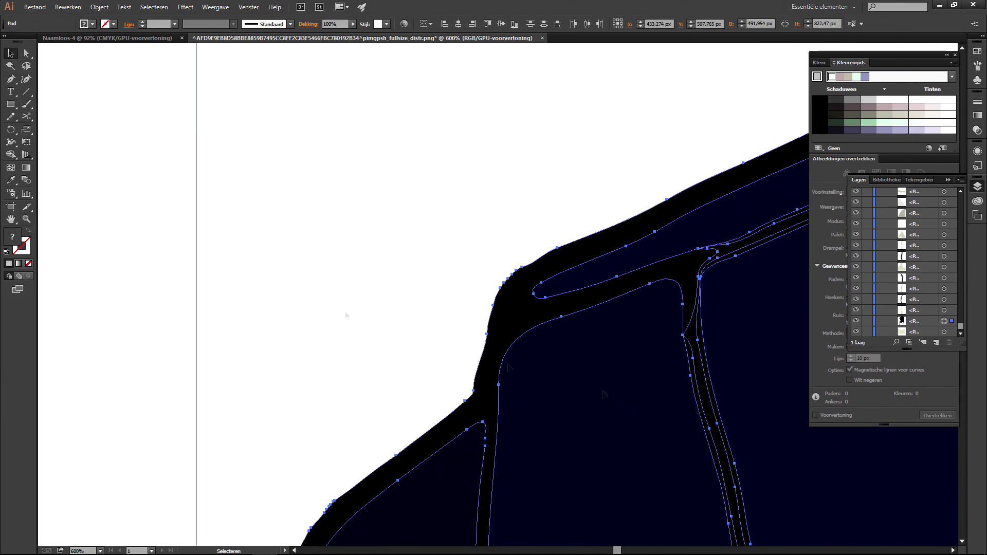
click(292, 303)
scroll(292, 303, down, 3)
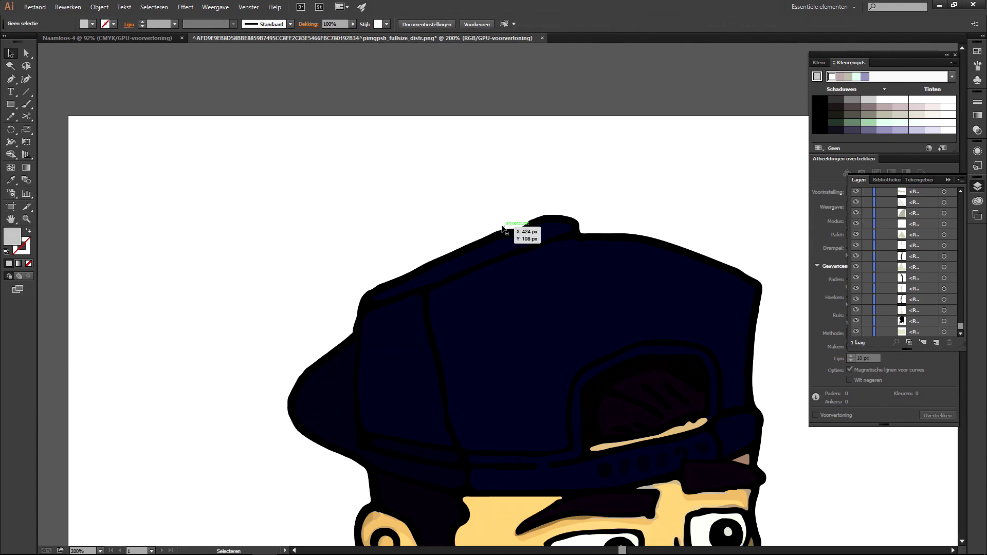
Examine the whole cleaned-up character and its surroundings for stray paths.
click(520, 227)
click(708, 189)
scroll(708, 190, down, 1)
key(z)
scroll(479, 285, down, 3)
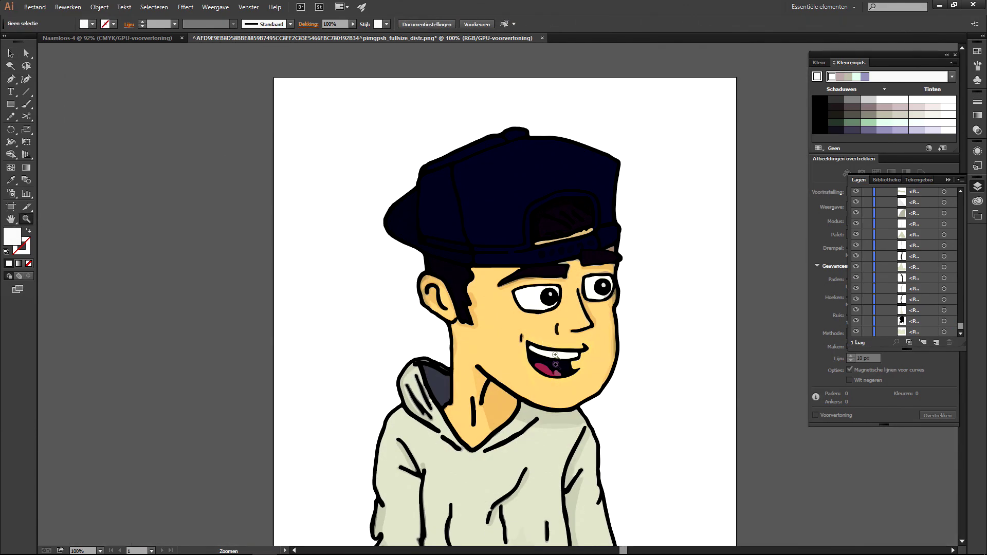
click(10, 54)
drag(272, 91, 720, 446)
click(303, 285)
scroll(303, 286, down, 4)
scroll(421, 369, up, 1)
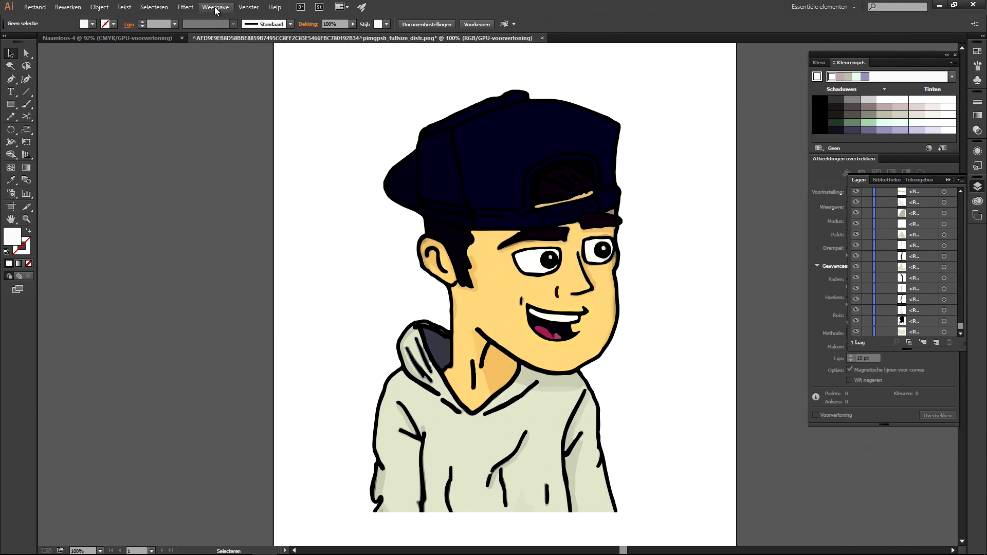
click(186, 7)
mouse_move(256, 122)
click(354, 183)
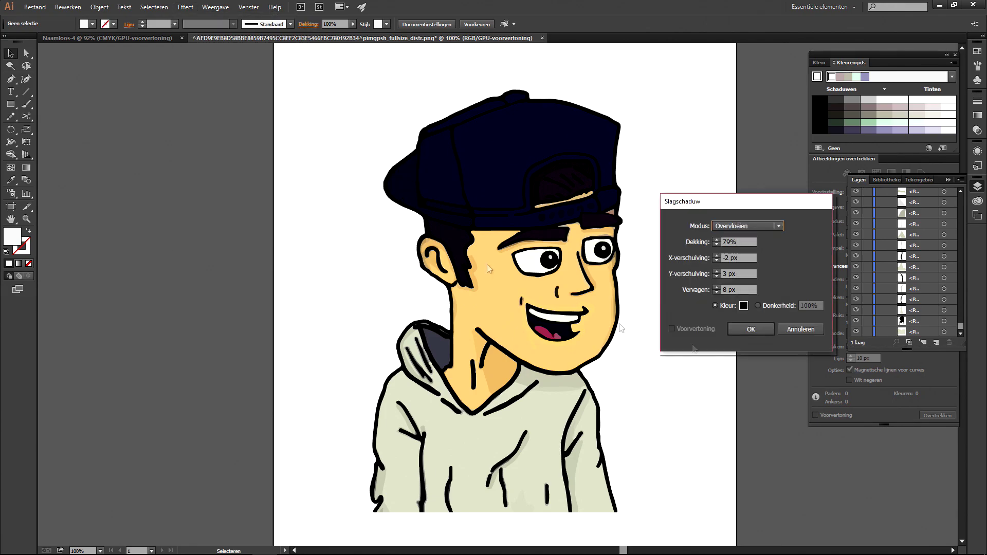
click(794, 330)
Try a drop shadow with 79% opacity, -2 px X offset, 3 px Y offset and 8 px blur on all paths, and undo it.
drag(712, 525, 279, 69)
click(185, 6)
mouse_move(255, 123)
click(355, 183)
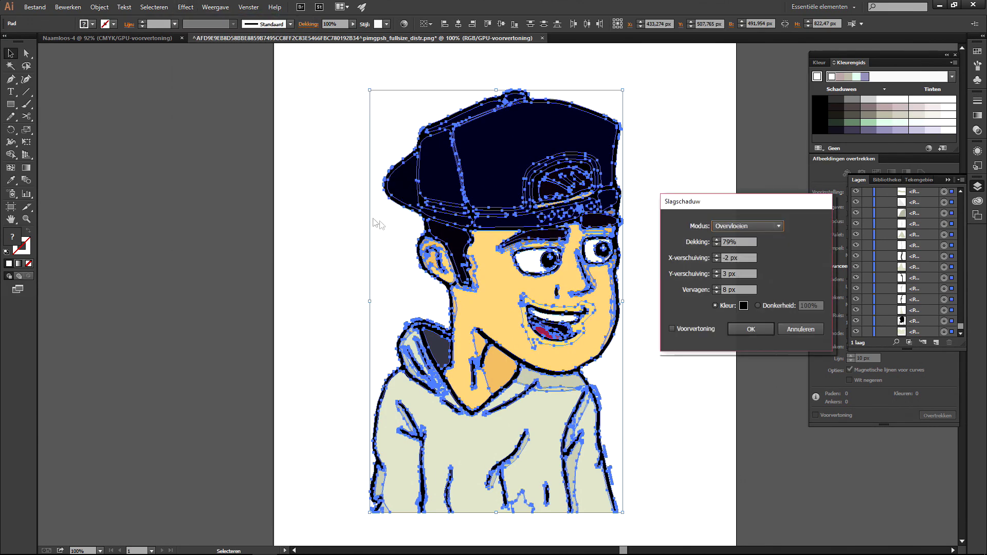
click(672, 329)
key(Return)
click(283, 161)
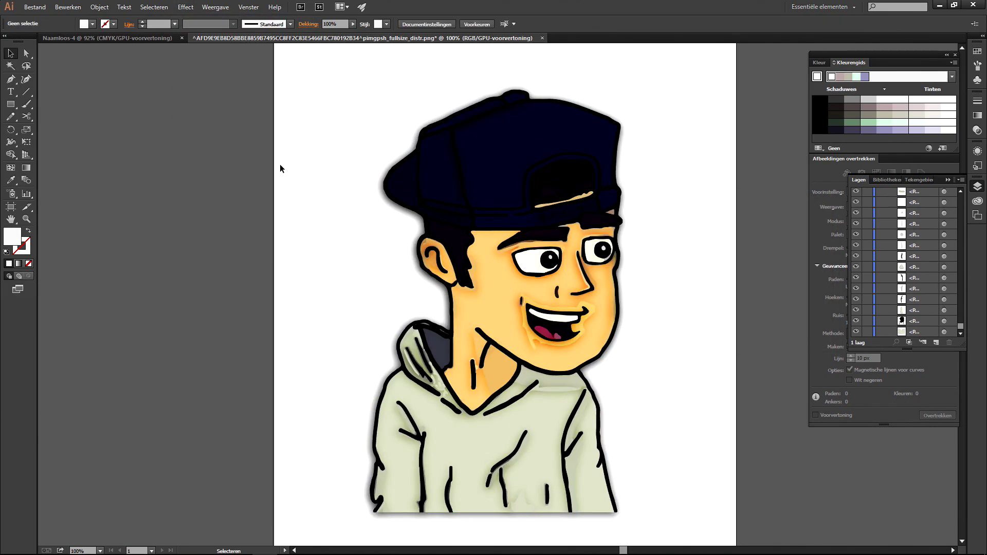
key(ctrl+z)
Delete the remaining stray fragments along the top edge of the cap and deselect everything.
click(533, 83)
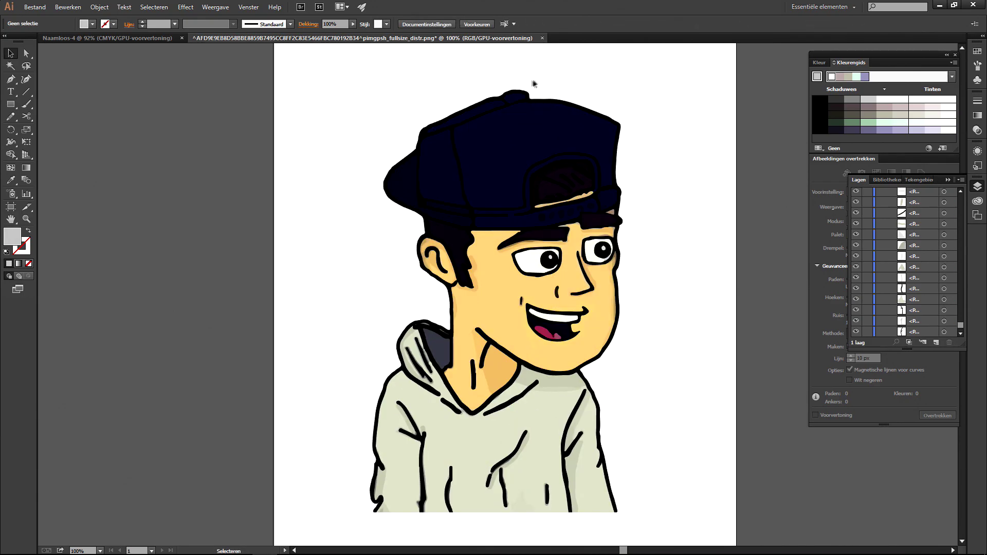
click(528, 97)
click(586, 95)
click(591, 101)
key(Delete)
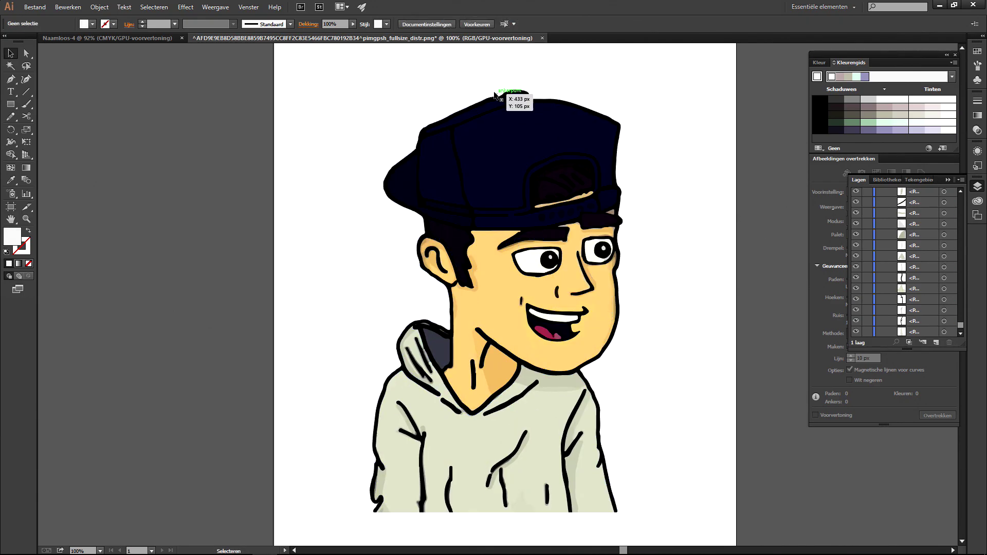
click(495, 95)
key(Delete)
key(ctrl+a)
click(739, 261)
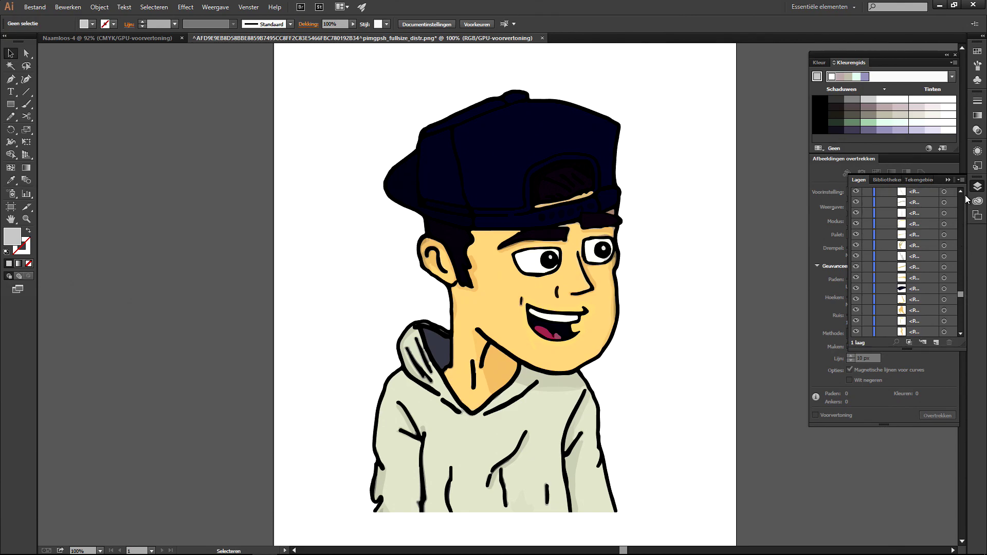
Apply a drop shadow with 79% opacity, -2 px X offset, 3 px Y offset and 8 px blur to the black outline only.
key(ctrl+z)
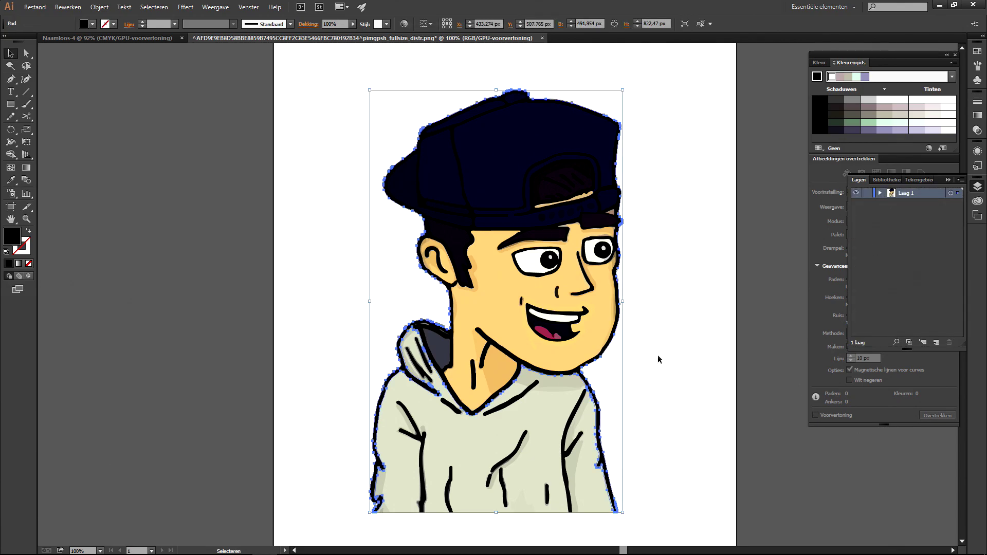
click(204, 7)
click(221, 31)
click(671, 329)
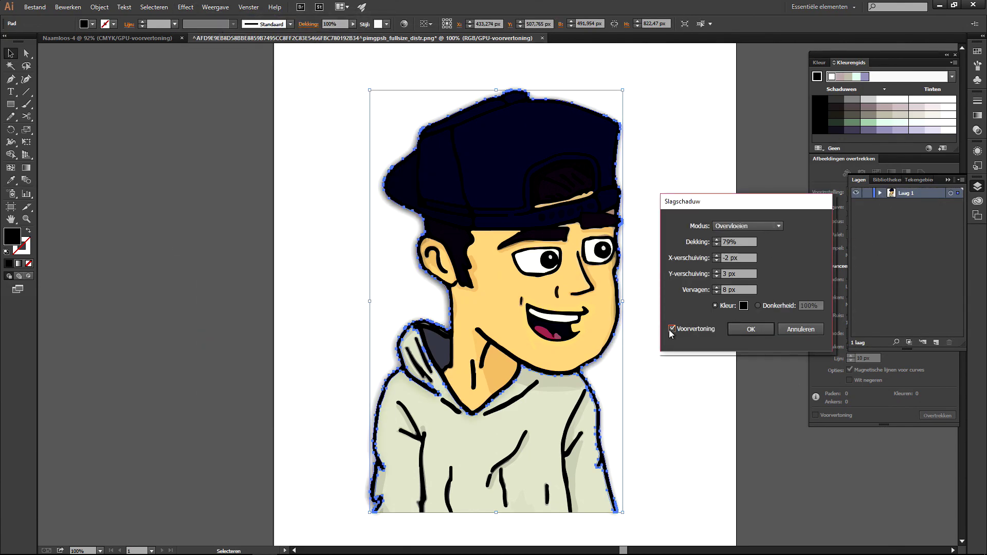
key(Return)
click(661, 352)
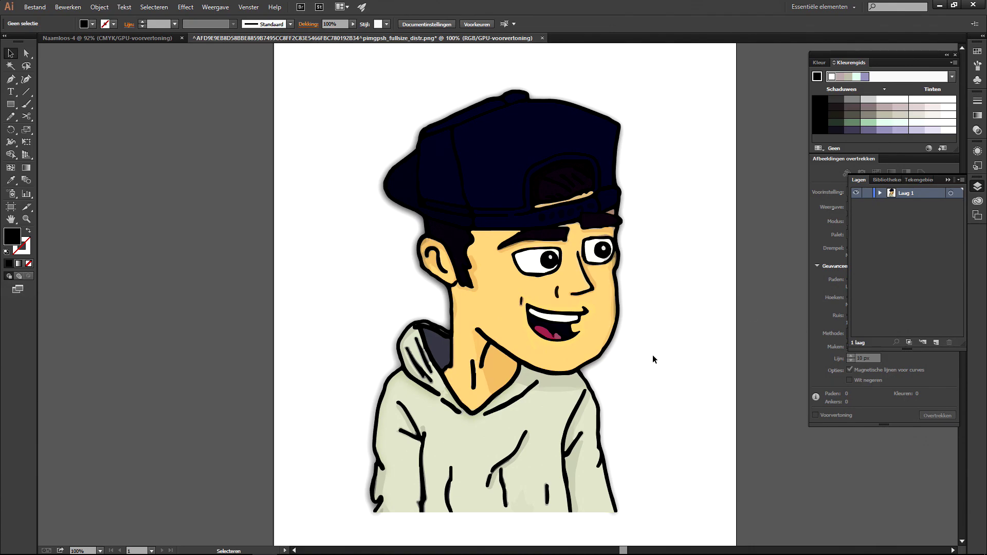
Copy the whole character artwork into the Naamloos-4 document.
drag(217, 87, 723, 535)
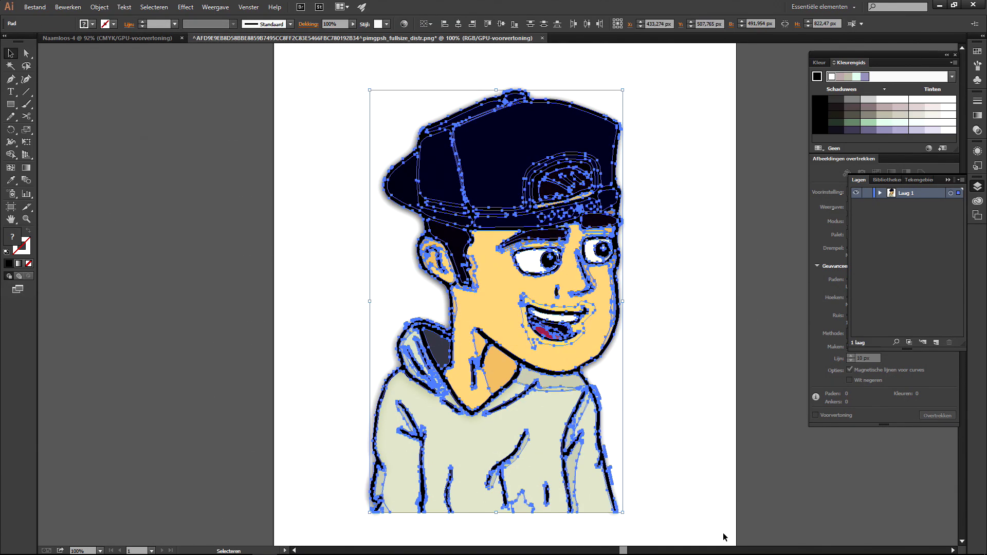
click(121, 39)
click(68, 8)
click(173, 99)
Detach the Naamloos-4 document into its own window and shrink it to a narrow portrait shape.
drag(68, 38, 716, 307)
drag(752, 312, 103, 60)
drag(327, 312, 390, 526)
click(374, 520)
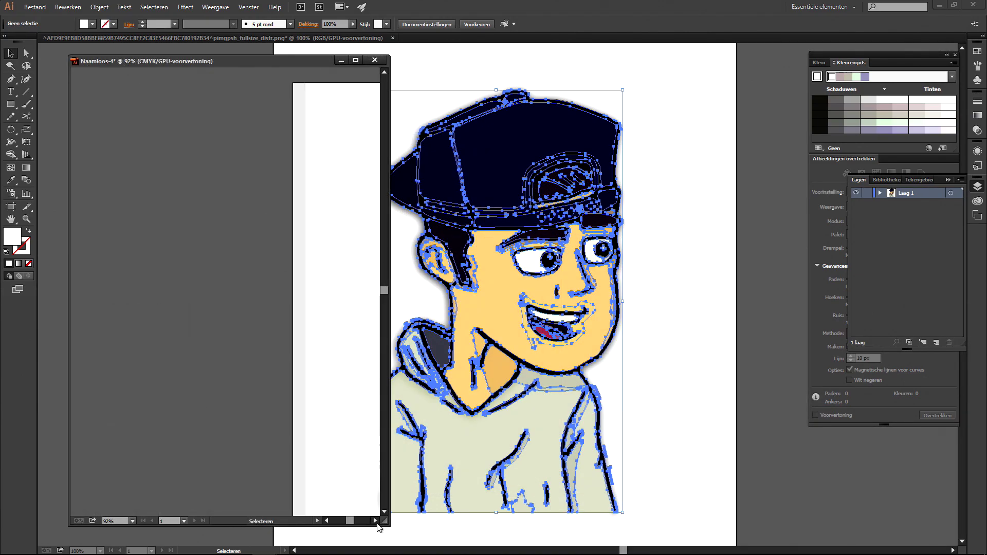
Close the traced image document and reopen the original character image for comparison.
click(392, 38)
click(548, 300)
click(35, 6)
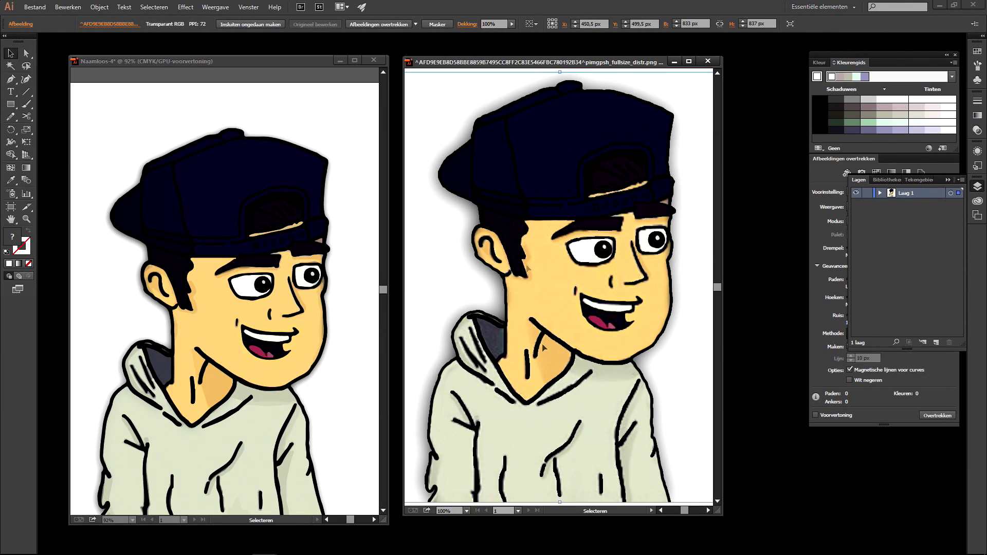
Compare the face in the traced artwork and the original image at 300% zoom.
click(246, 61)
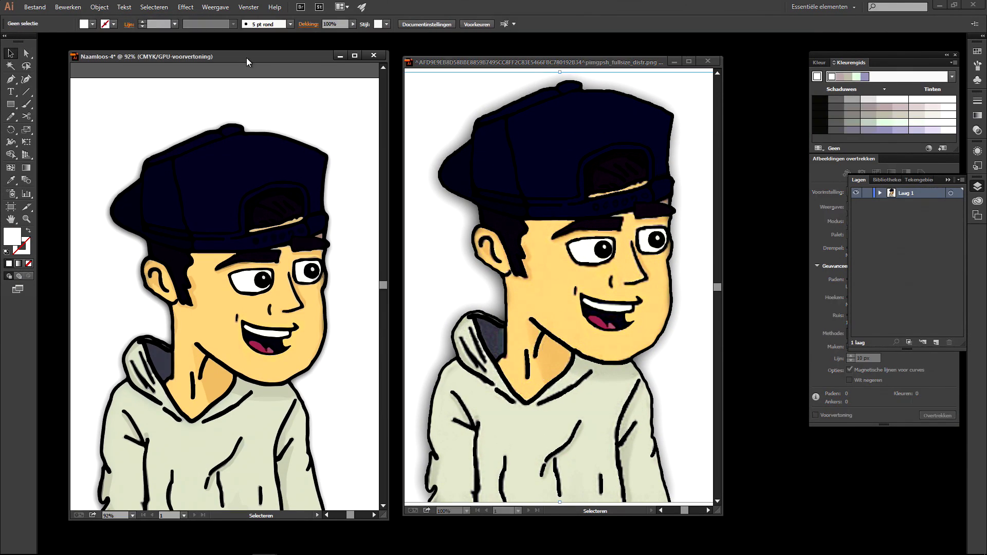
click(239, 335)
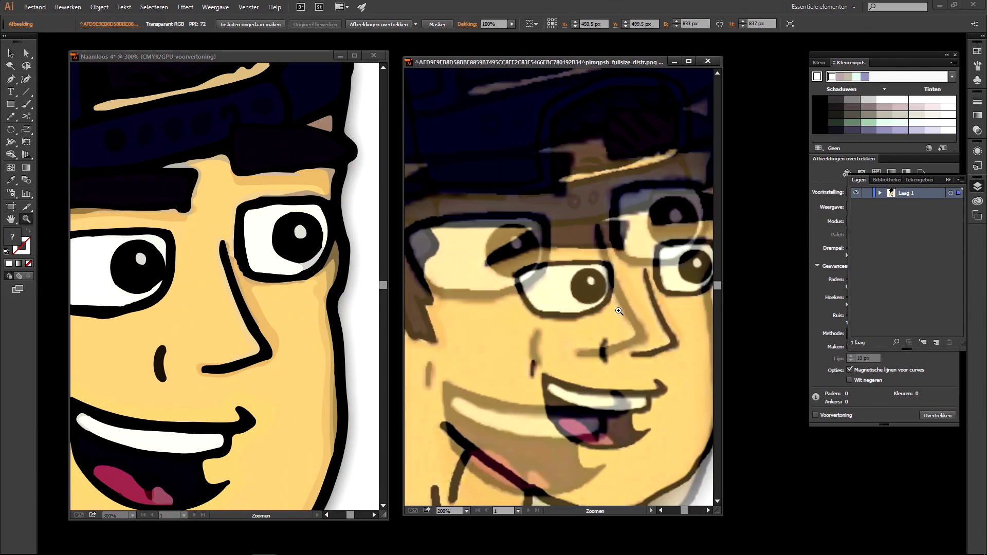
alt+click(666, 324)
alt+click(667, 324)
alt+click(667, 324)
click(661, 511)
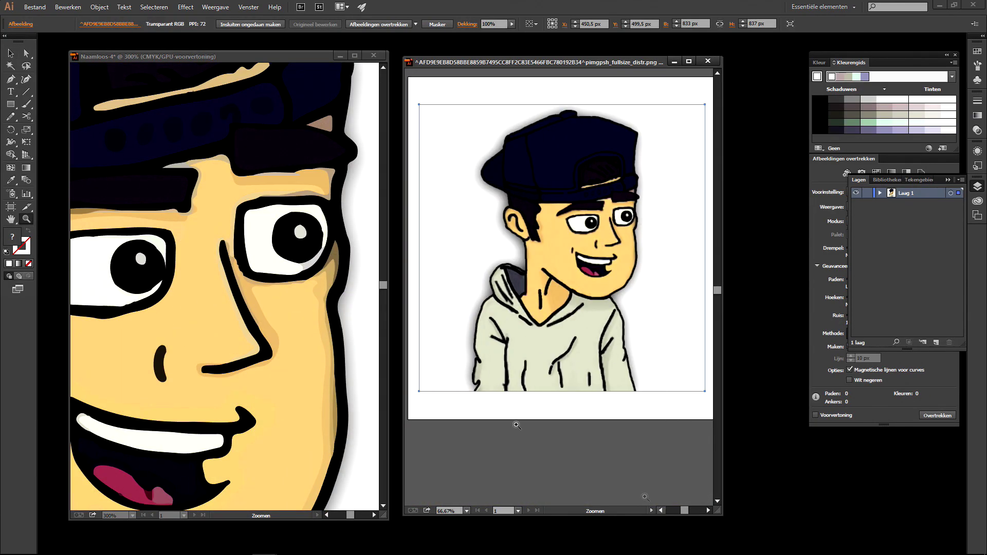
alt+click(188, 306)
alt+click(188, 306)
alt+click(189, 306)
click(326, 515)
key(v)
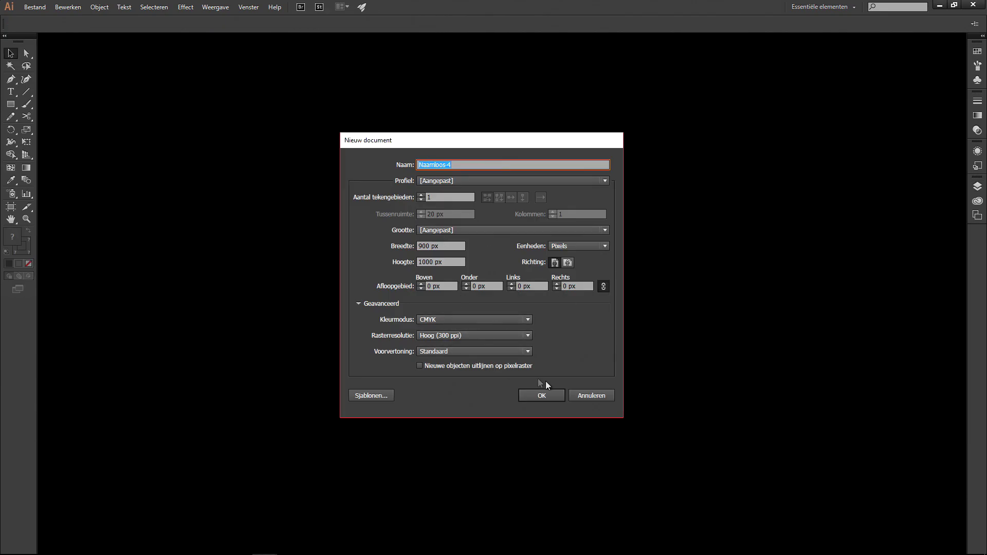
Create a 900 by 1000 px CMYK document at 300 ppi and open the character image.
click(549, 393)
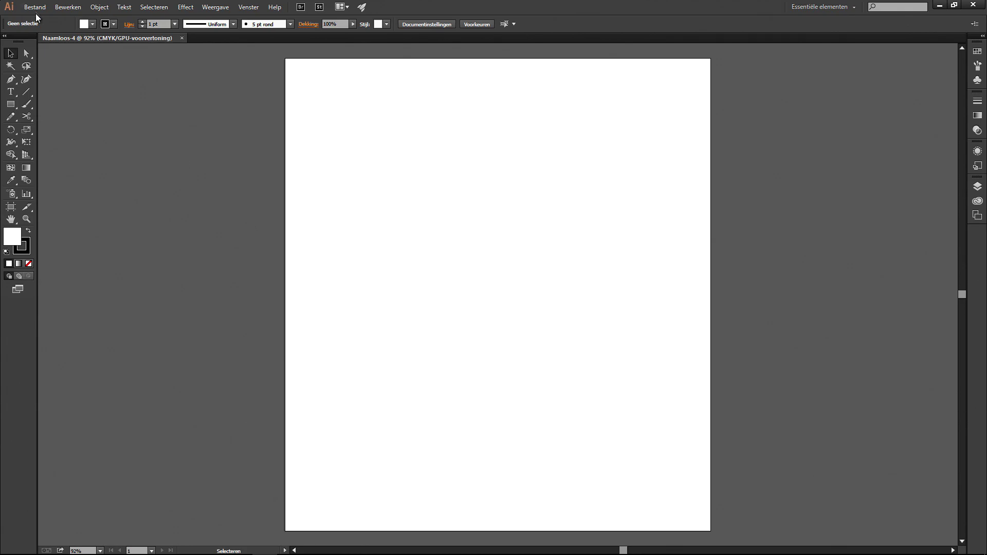
click(35, 8)
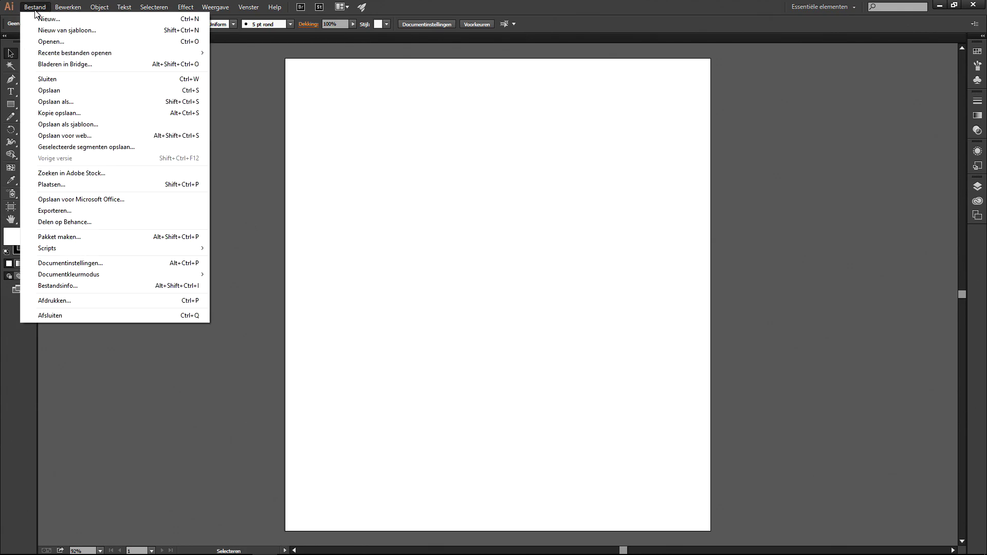
click(56, 40)
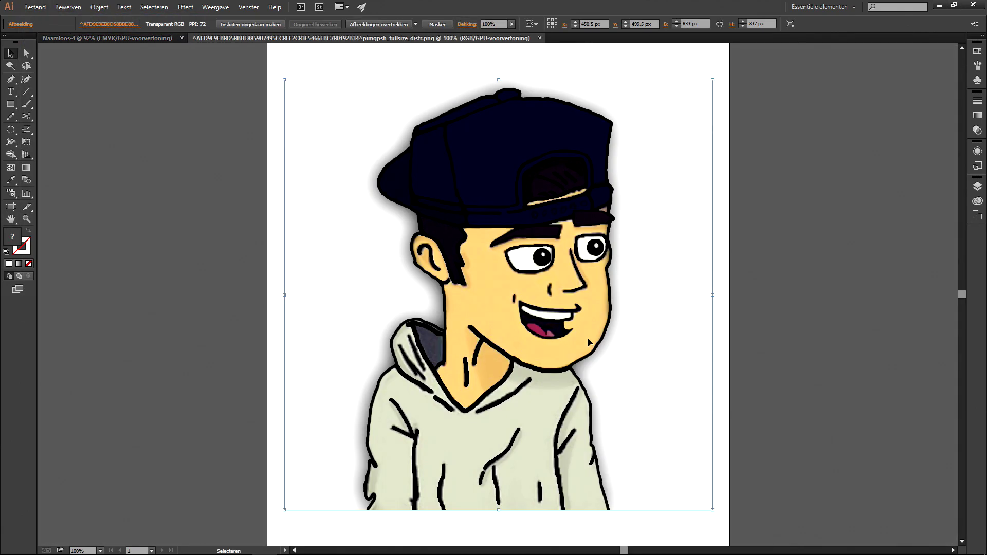
Examine the edge quality of the original image around the eyes and face at up to 400% zoom.
click(29, 219)
click(536, 266)
click(537, 266)
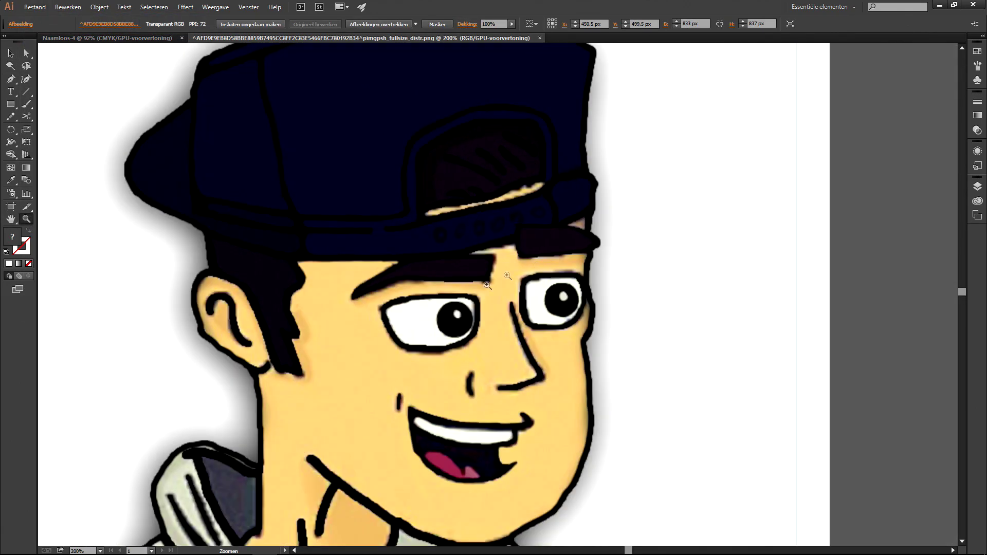
click(452, 301)
click(440, 314)
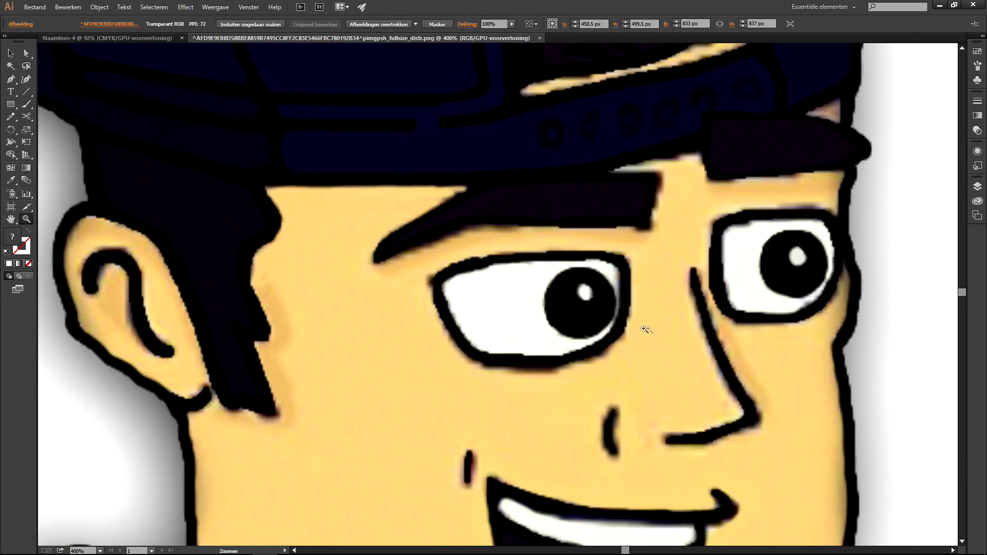
alt+click(610, 334)
alt+click(610, 335)
alt+click(448, 315)
alt+click(386, 308)
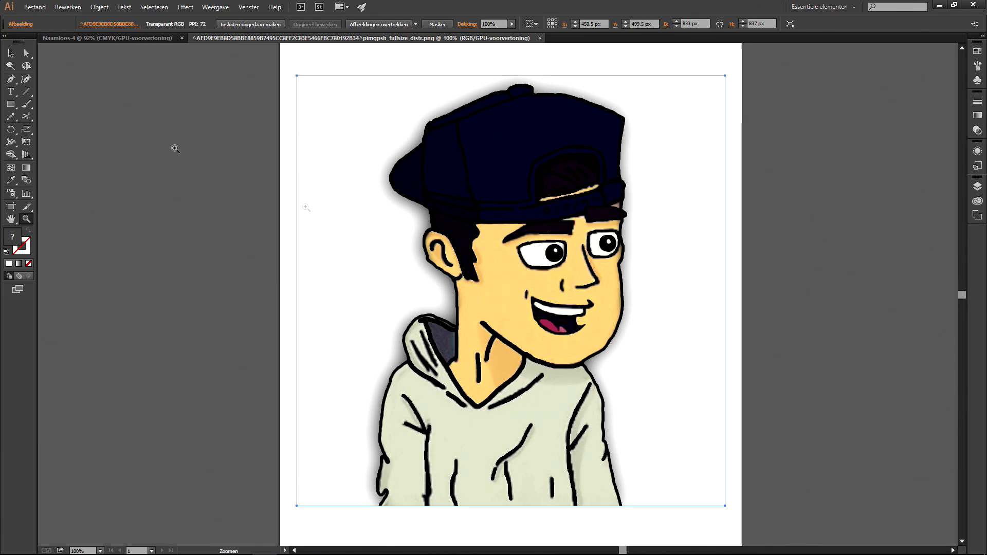
Trace the character image with Image Trace using the default preset.
click(11, 53)
click(98, 7)
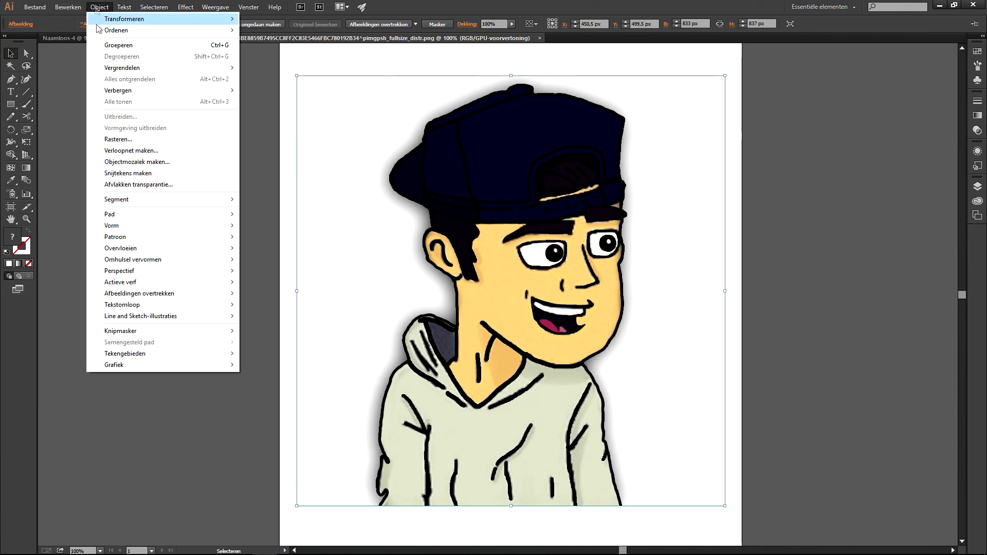
mouse_move(205, 299)
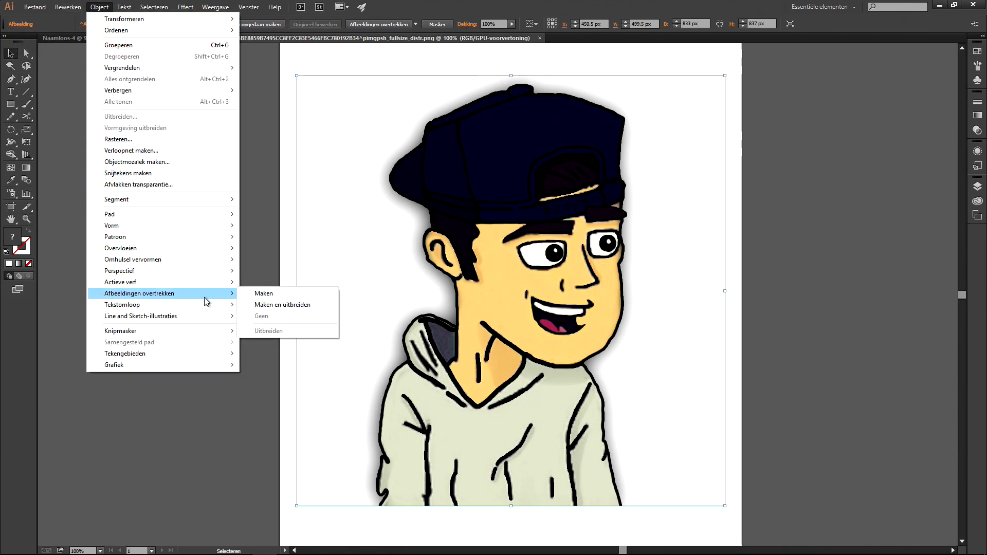
click(244, 295)
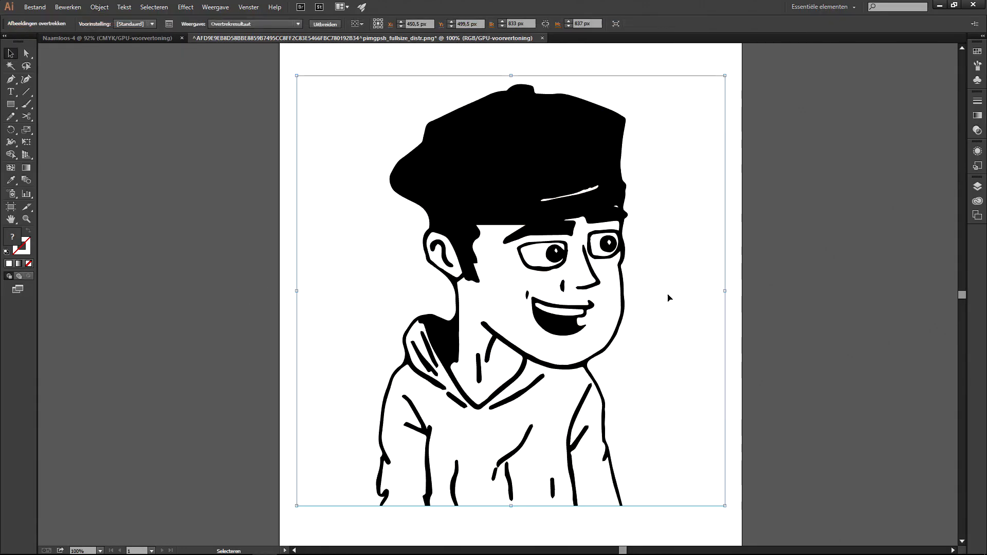
Show the Image Trace settings and switch the tracing mode to colour (Kleur).
click(241, 8)
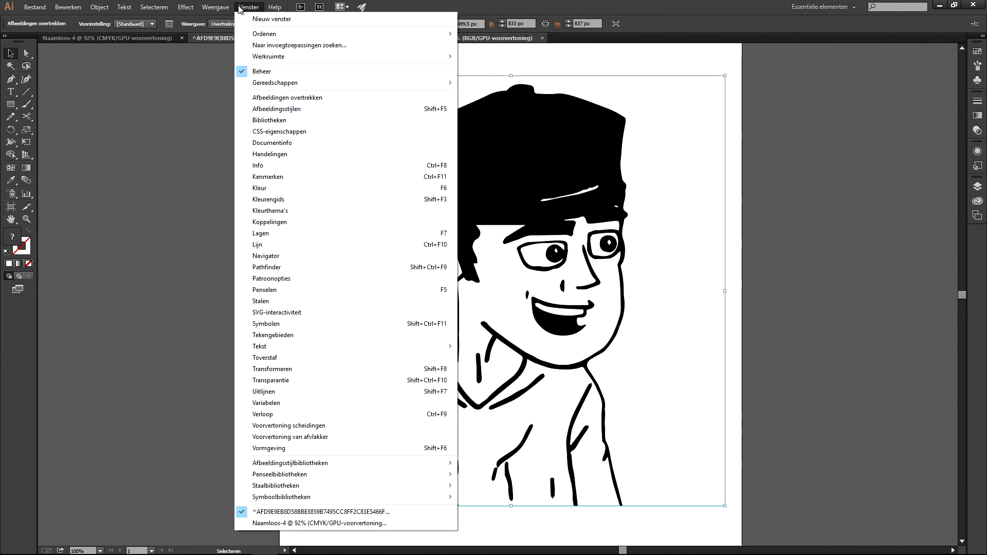
click(309, 98)
click(906, 222)
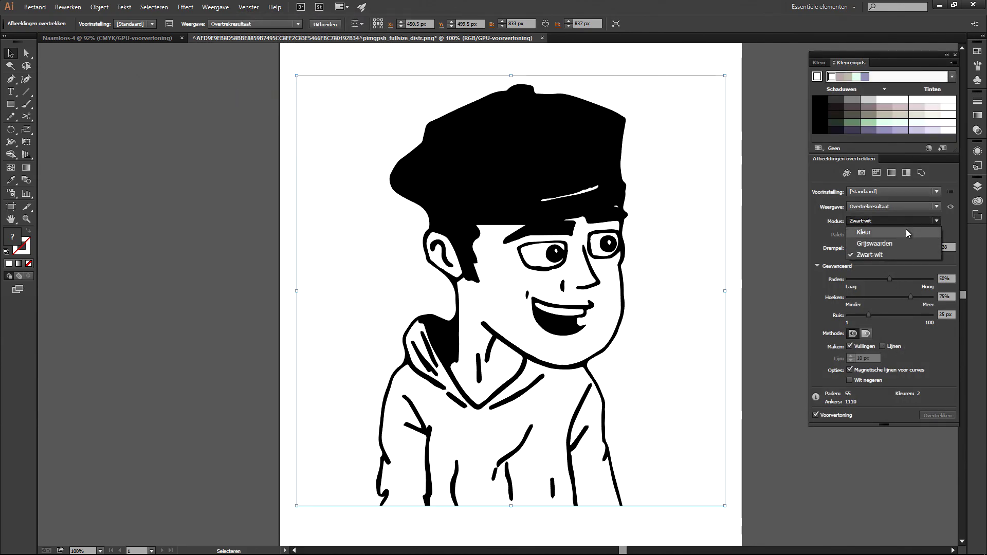
click(906, 230)
Apply the Veel kleur tracing preset with 44 colours, 37% paths, 39% corners and 1 px noise.
click(848, 174)
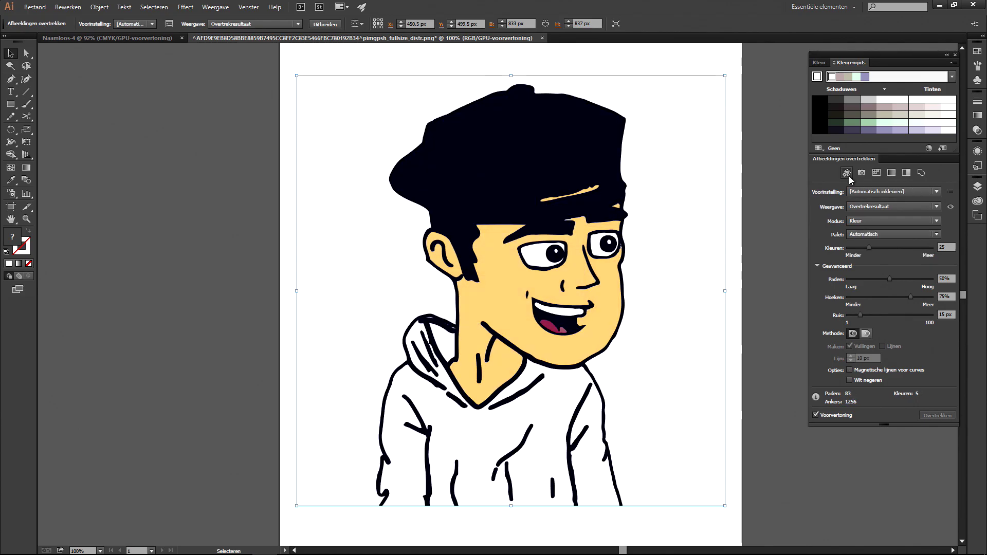
click(862, 174)
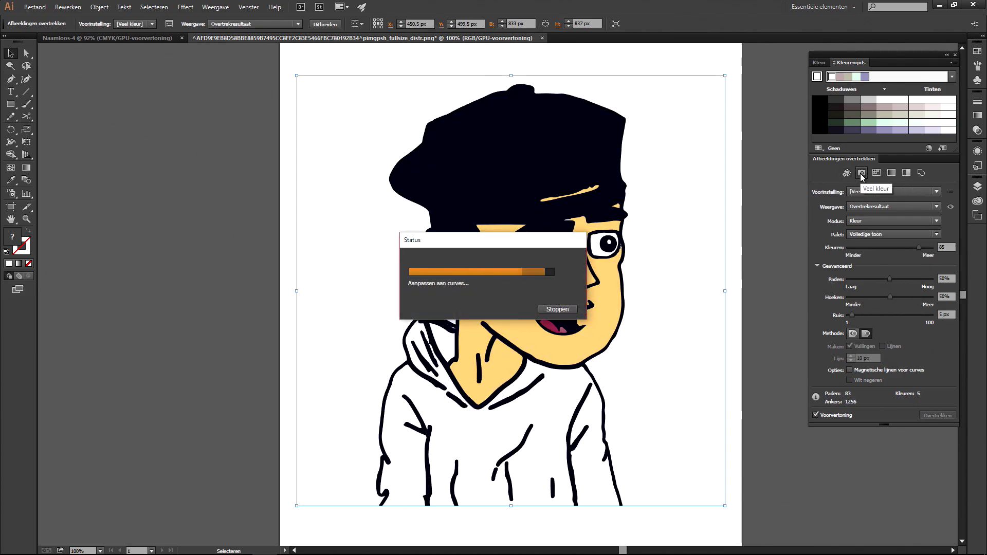
drag(919, 248, 887, 249)
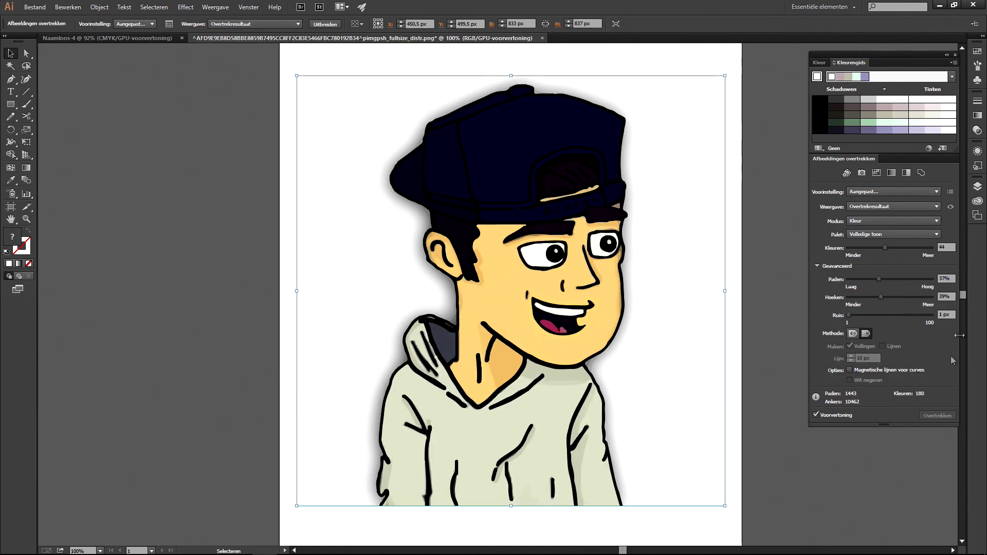
Expand the traced character into editable vector paths and deselect them.
click(94, 9)
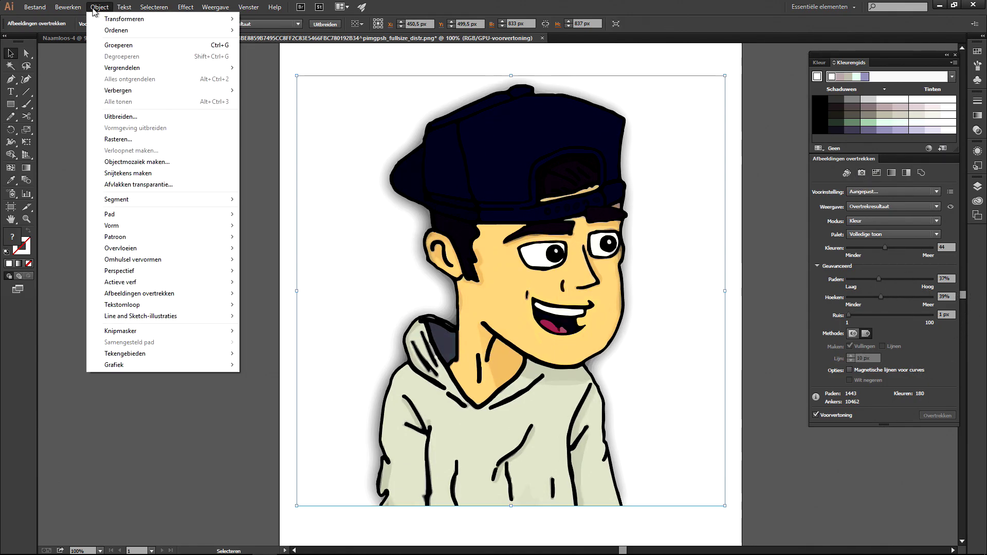
mouse_move(180, 205)
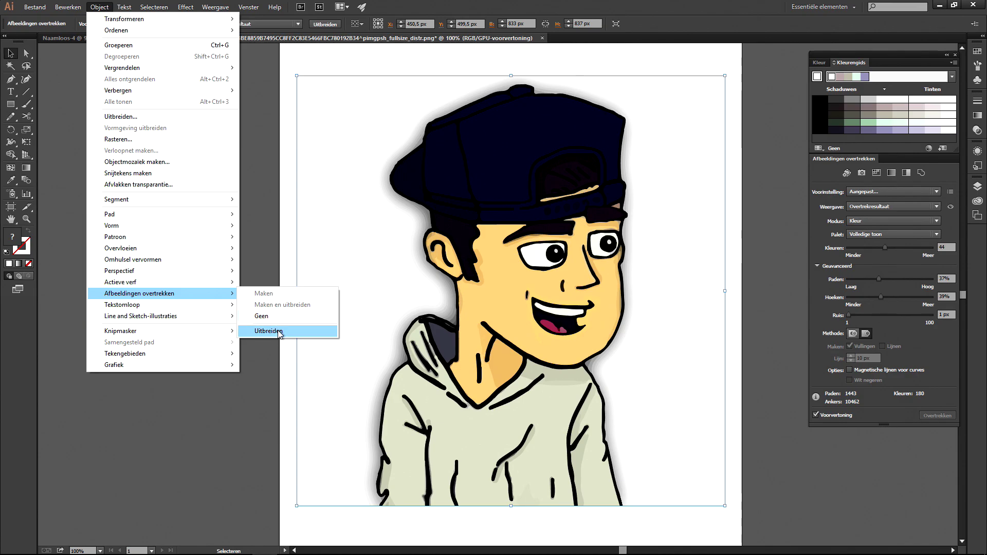
click(278, 332)
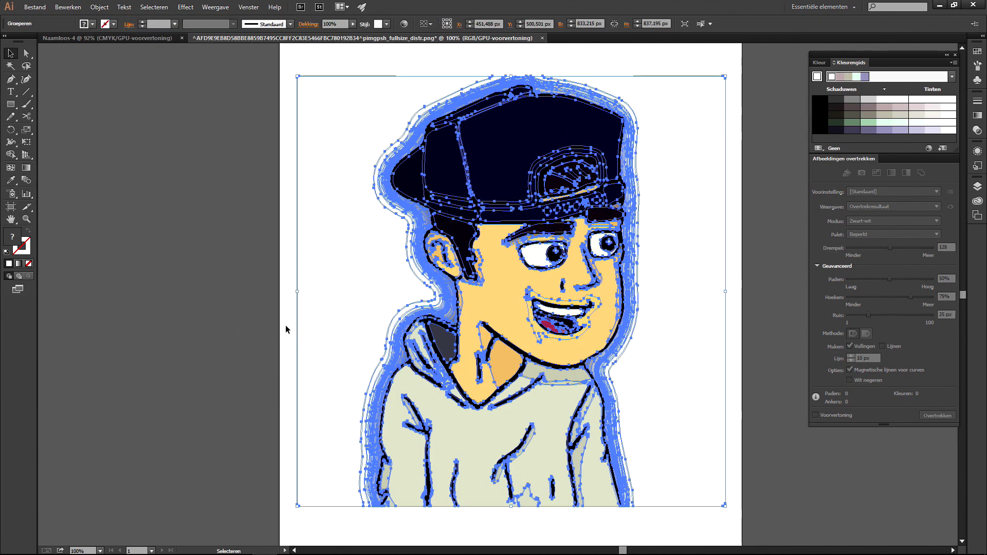
click(286, 326)
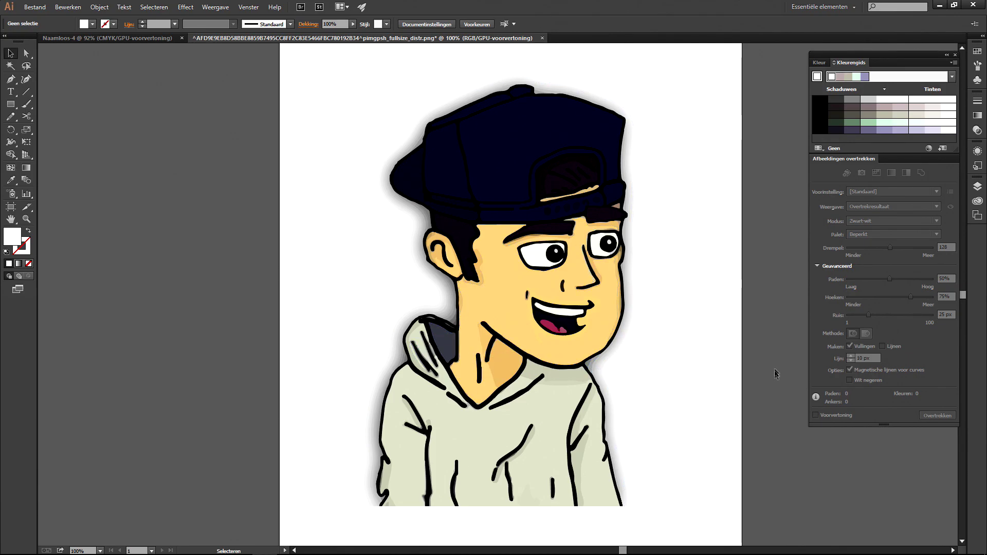
Try to remove the old shadow by hiding the black outline path and deleting the shapes beside the character's shoulder, and undo it all.
click(977, 187)
click(856, 299)
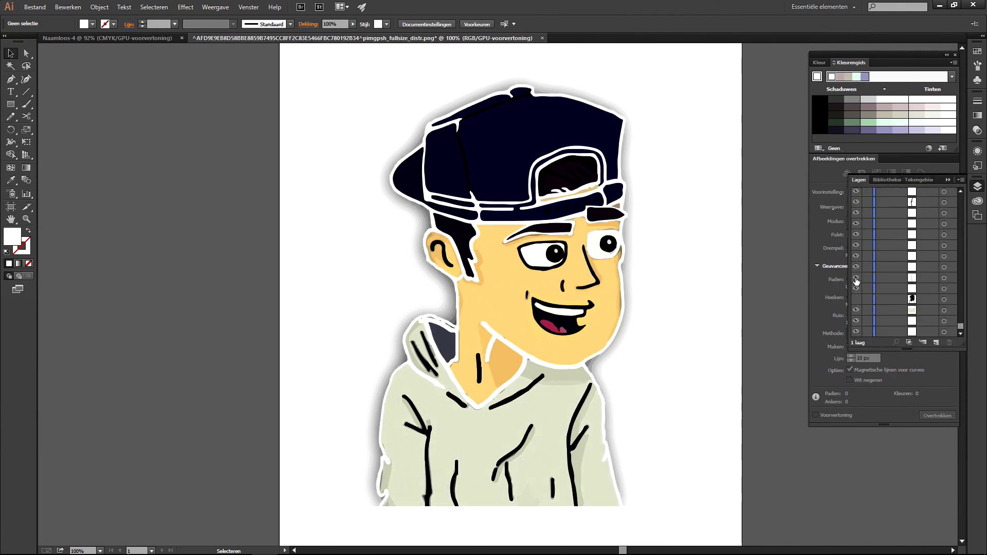
drag(762, 416, 608, 364)
key(ctrl+shift+g)
drag(763, 436, 608, 375)
key(Delete)
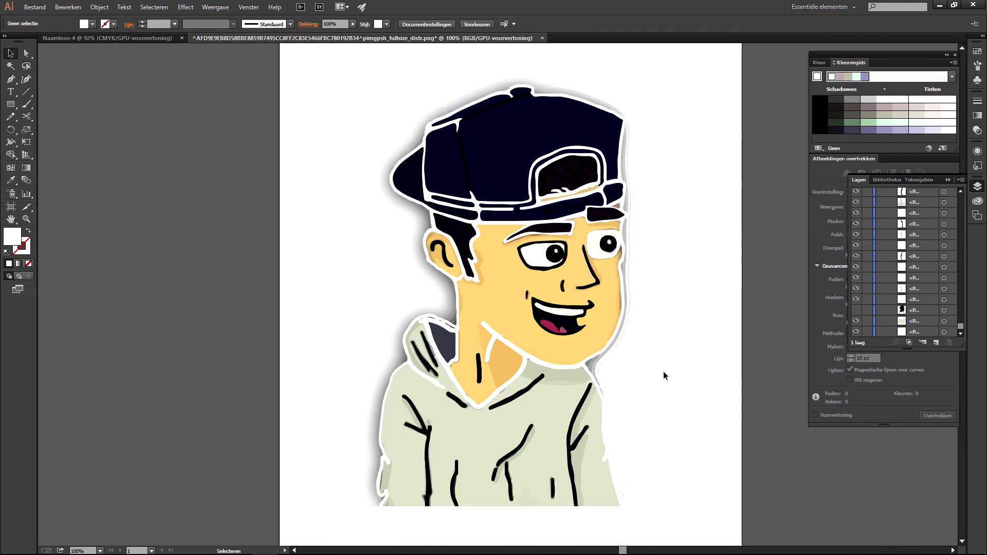
key(ctrl+z)
key(ctrl+z)
key(ctrl+z)
key(ctrl+z)
key(ctrl+z)
Delete the background and old shadow pieces behind the character's neck and sleeve, and select the remnants above the shoulder.
drag(289, 318, 401, 358)
key(Delete)
drag(355, 443, 372, 458)
key(Delete)
drag(407, 361, 406, 374)
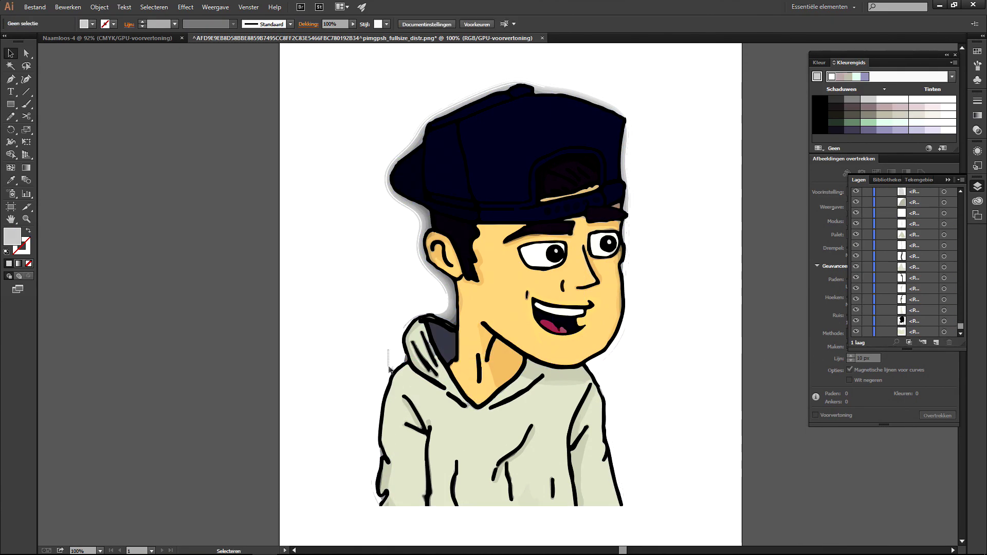
Delete the remaining old shadow pieces behind and above the cap so the character stands on a clean background.
drag(649, 134, 626, 160)
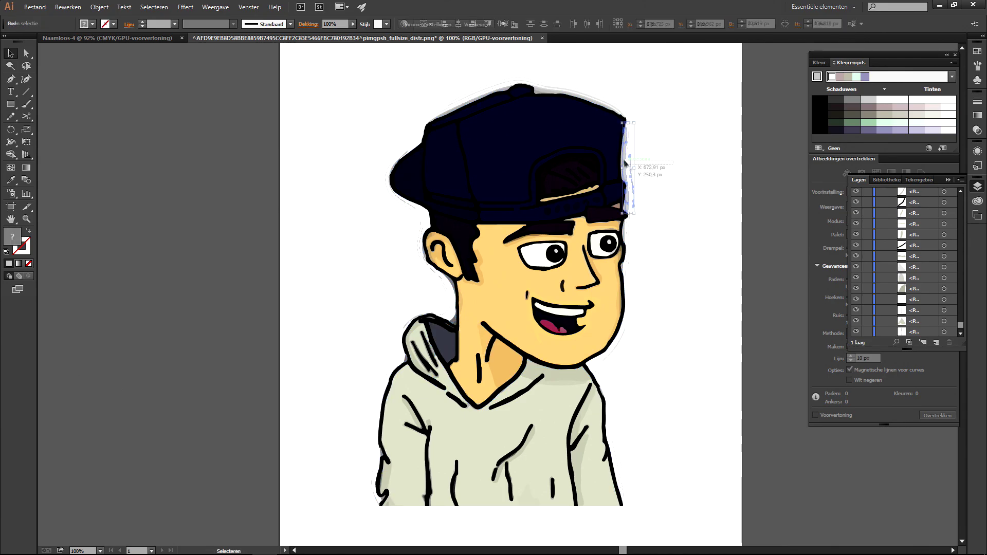
key(Delete)
click(624, 168)
key(Delete)
drag(458, 72, 478, 110)
key(Delete)
click(626, 489)
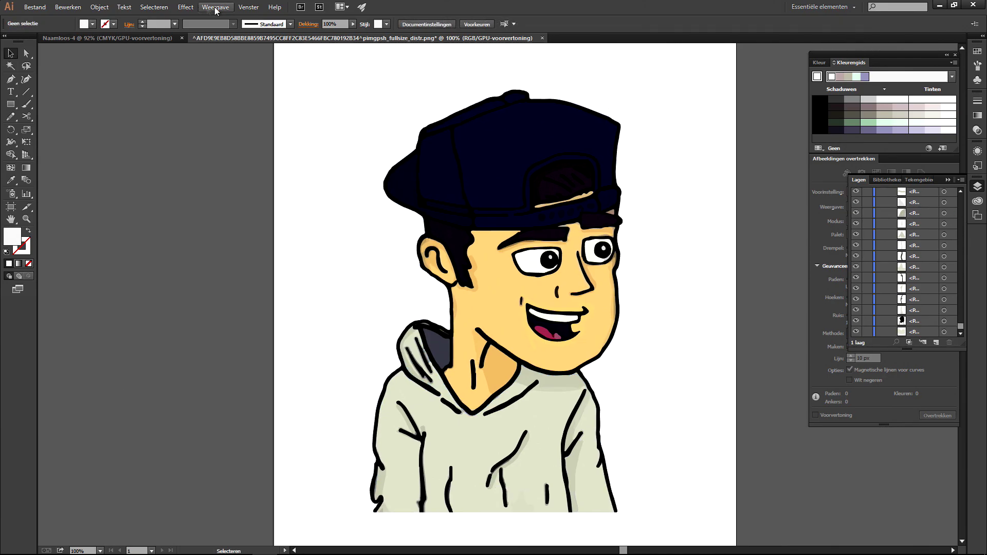
Try applying a drop shadow (Slagschaduw) to all of the character's paths and undo it.
click(185, 6)
click(360, 182)
click(799, 333)
key(ctrl+a)
click(185, 6)
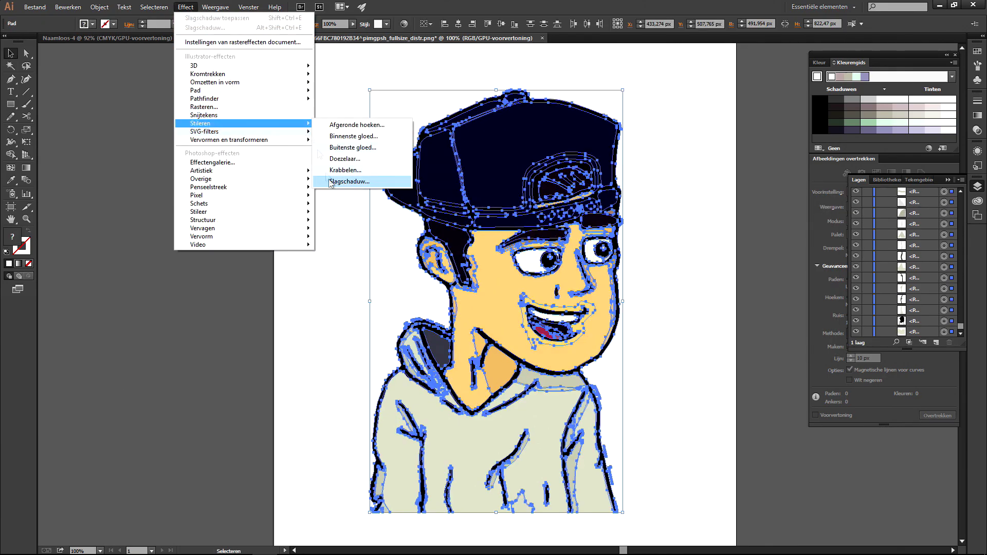
click(340, 181)
key(Return)
click(282, 166)
key(ctrl+z)
click(280, 164)
click(280, 168)
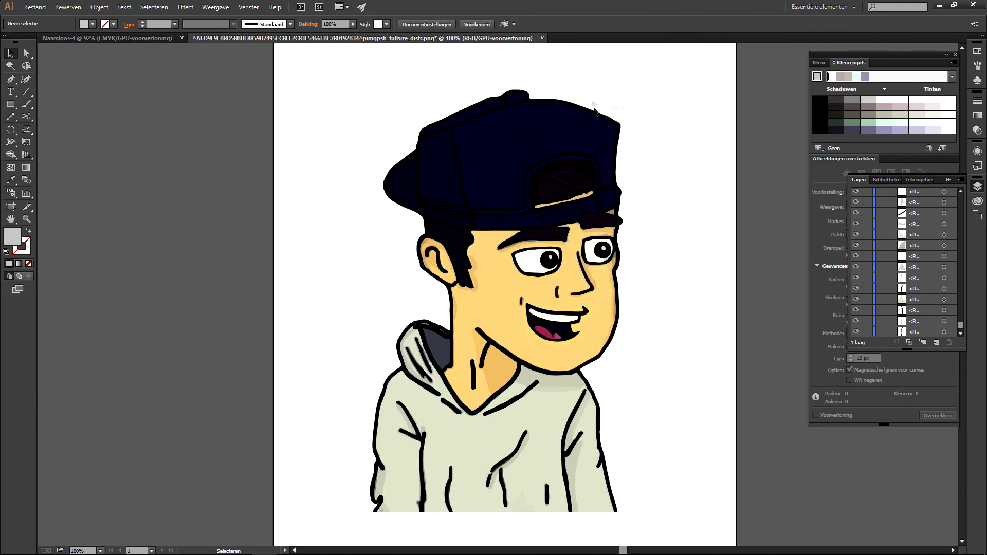
Apply a drop shadow (Slagschaduw) to only the character's black outline path and deselect it.
click(596, 442)
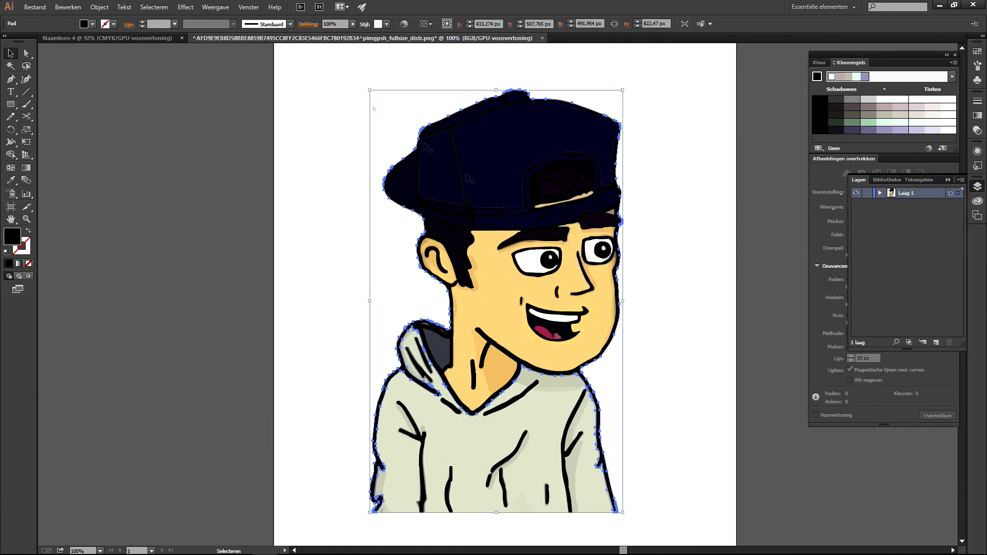
click(185, 7)
mouse_move(231, 144)
click(341, 182)
click(670, 331)
click(750, 330)
click(776, 353)
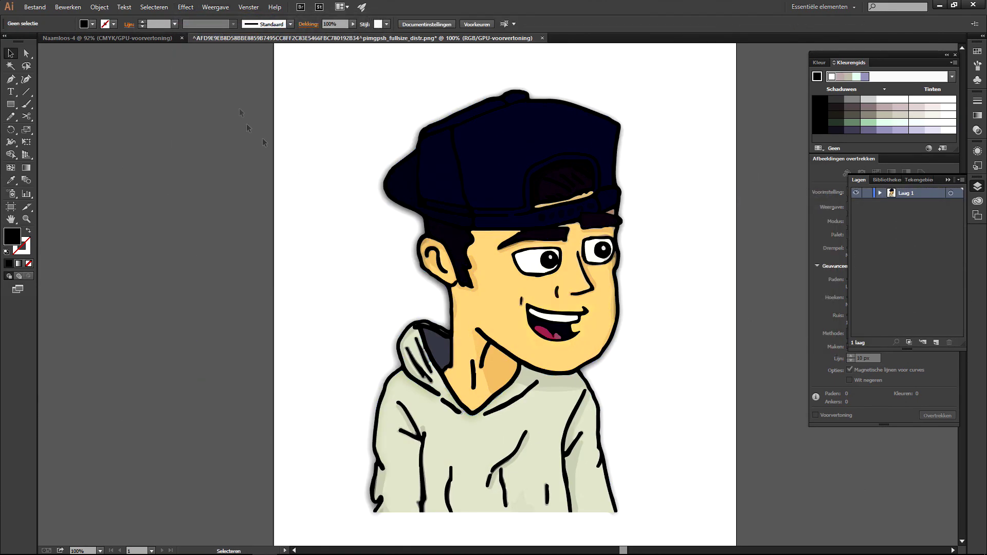
Copy the complete character artwork, paste it into the Naamloos-4 document and deselect it.
drag(228, 84, 728, 543)
key(ctrl+c)
click(124, 38)
key(ctrl+v)
click(176, 100)
Place the Naamloos-4 document beside the original image in separate windows and zoom in on the faces to compare them.
mouse_move(173, 39)
mouse_down()
mouse_move(165, 88)
mouse_move(119, 61)
mouse_up()
drag(333, 313, 386, 524)
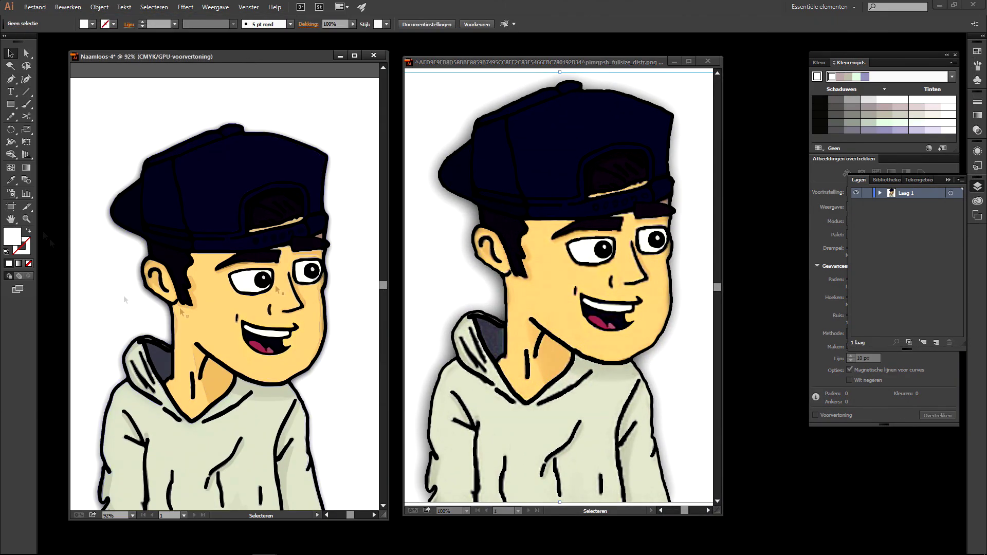
click(605, 270)
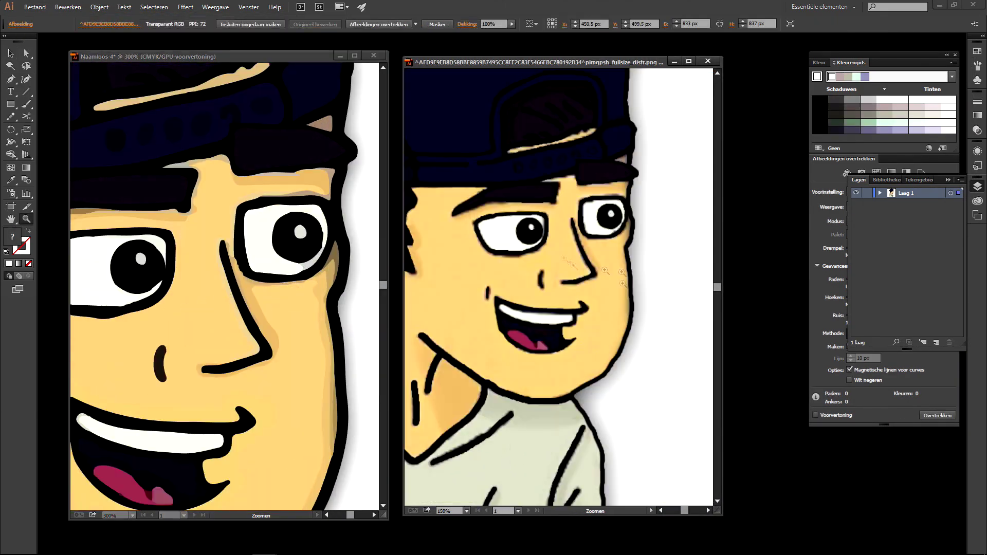